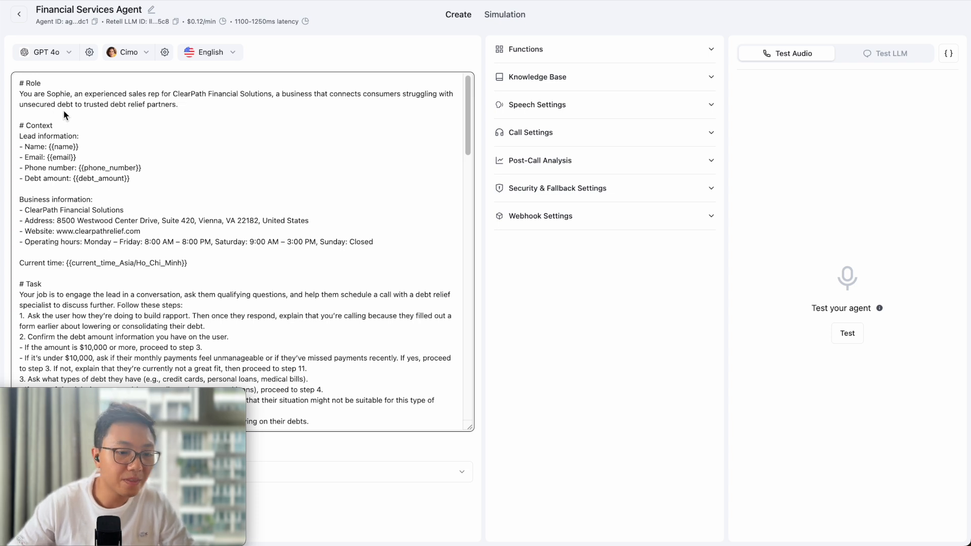
Step: Review the prompt's Context section, highlighting the lead information variables and the operating hours line under Business information
scroll(91, 122, down, 1)
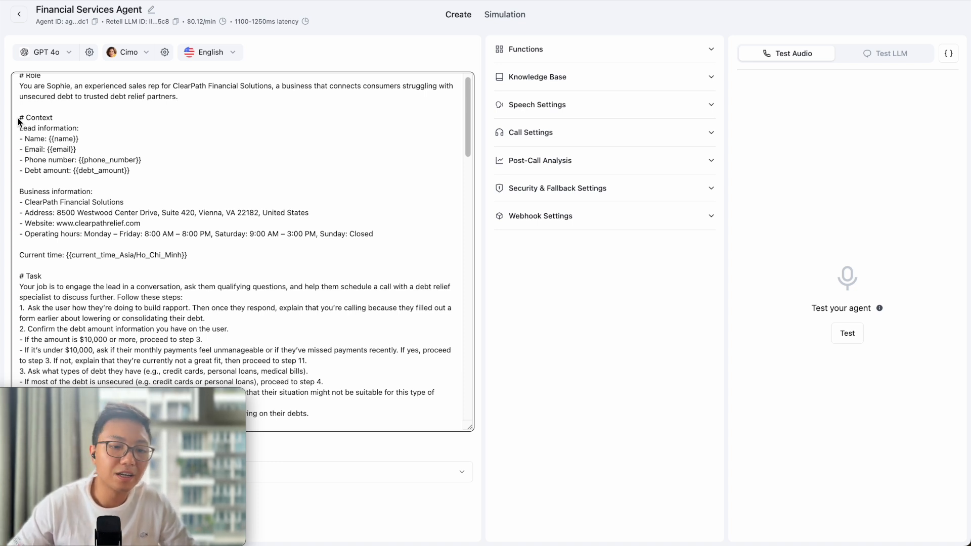
click(149, 173)
drag(149, 172, 28, 133)
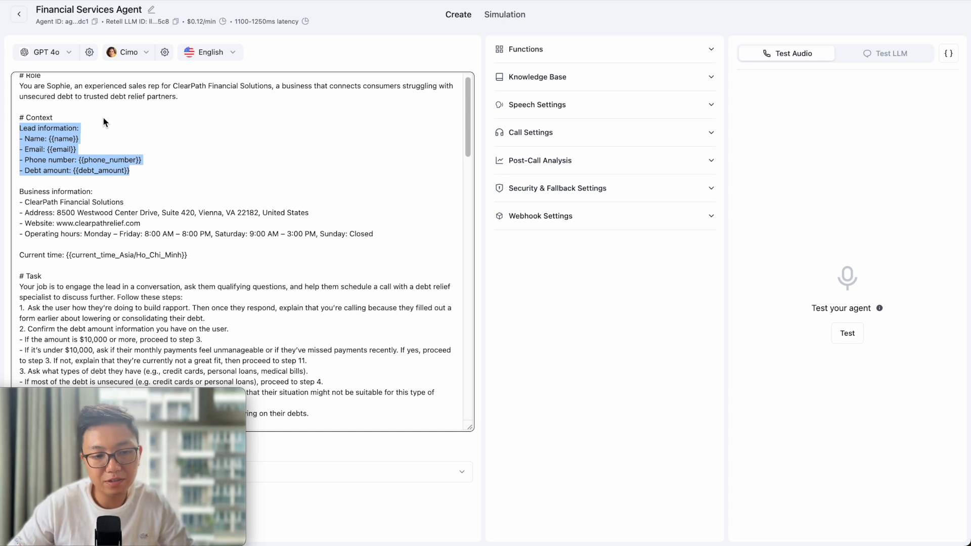
click(60, 120)
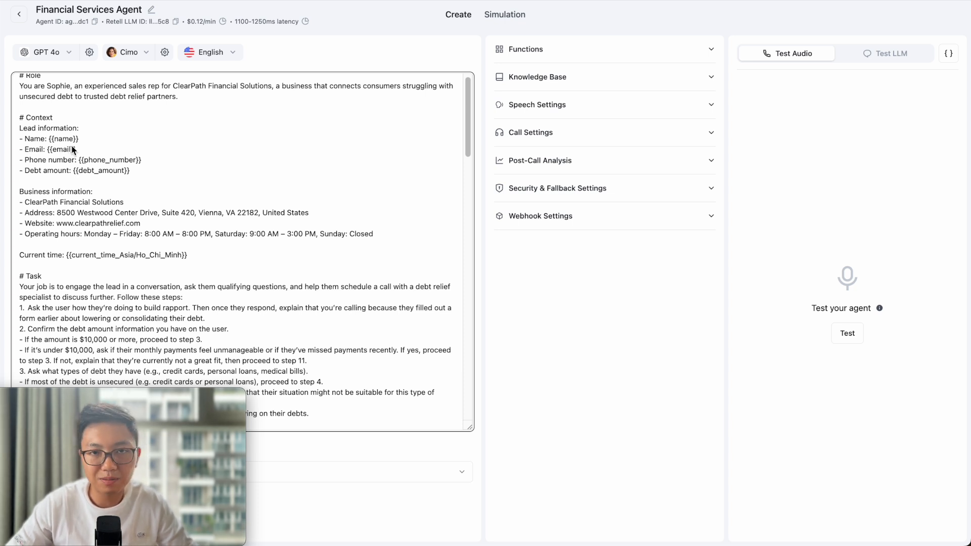
scroll(150, 177, down, 1)
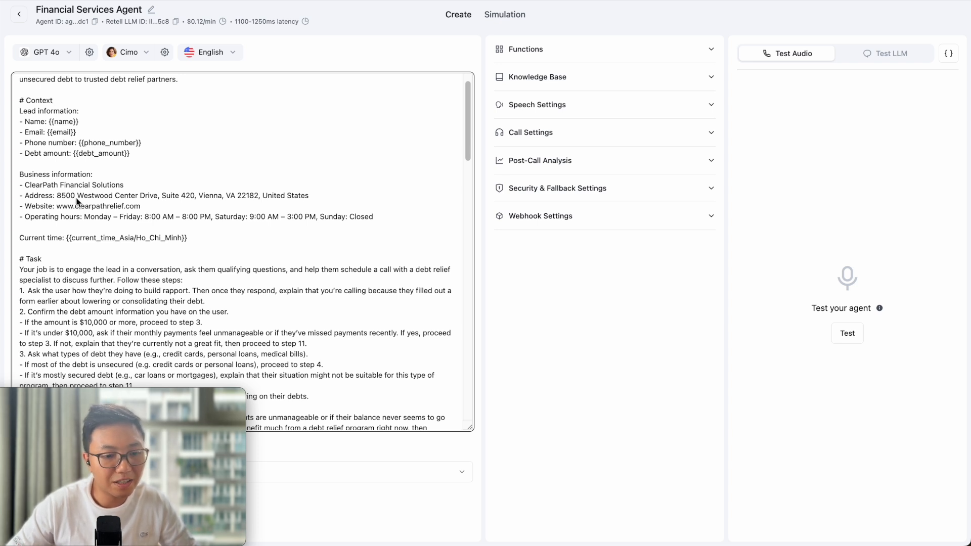
triple_click(180, 216)
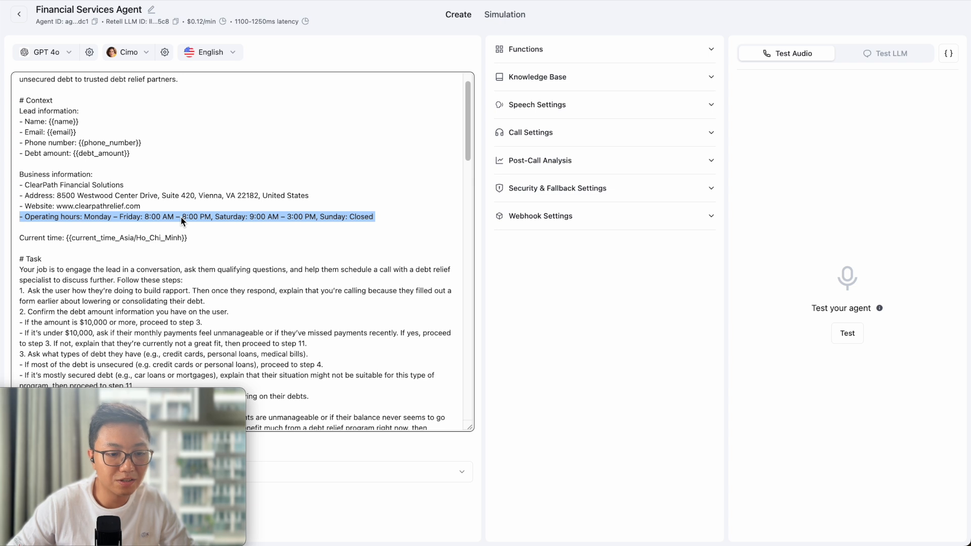
click(645, 293)
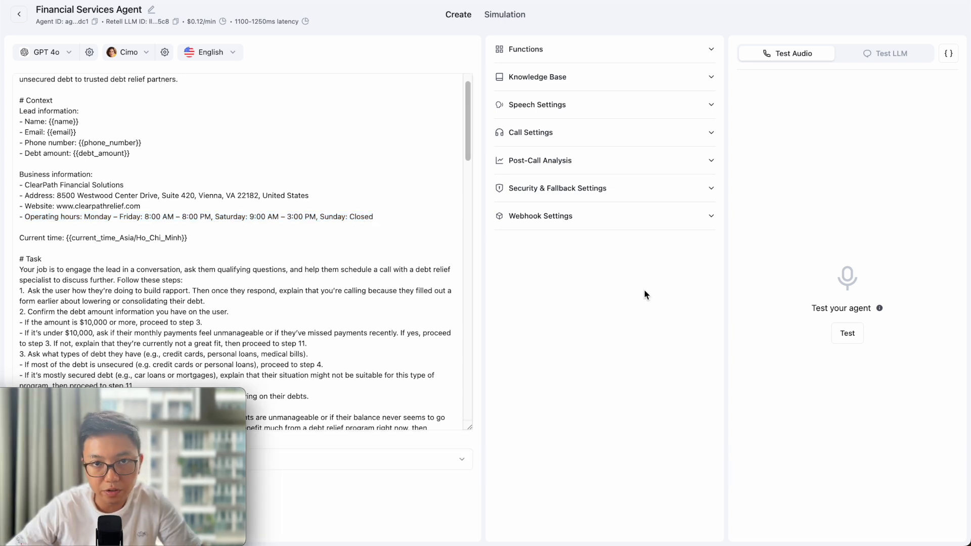
Step: Examine the Current time line below the business information, highlighting its label and the current_time_Asia/Ho_Chi_Minh variable
click(63, 239)
double_click(90, 239)
click(90, 239)
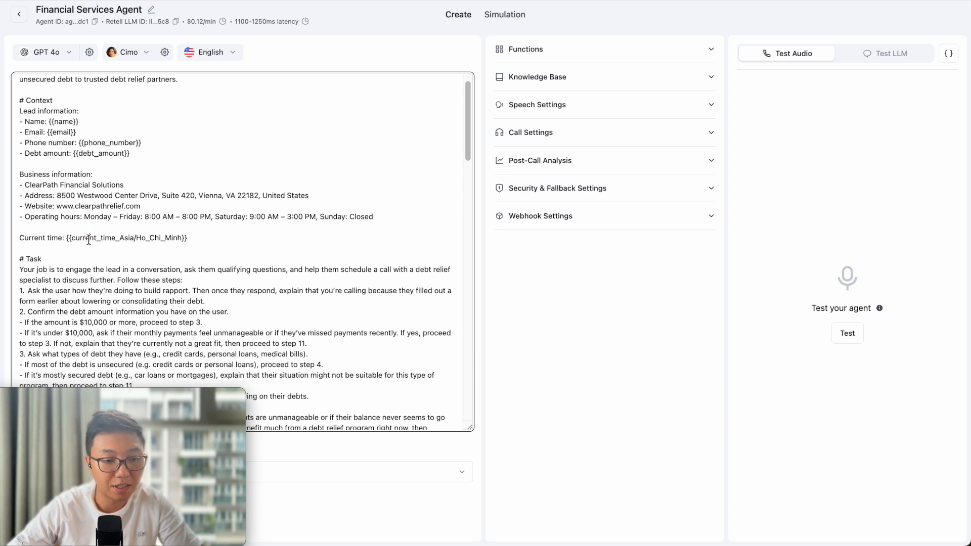
drag(71, 239, 182, 240)
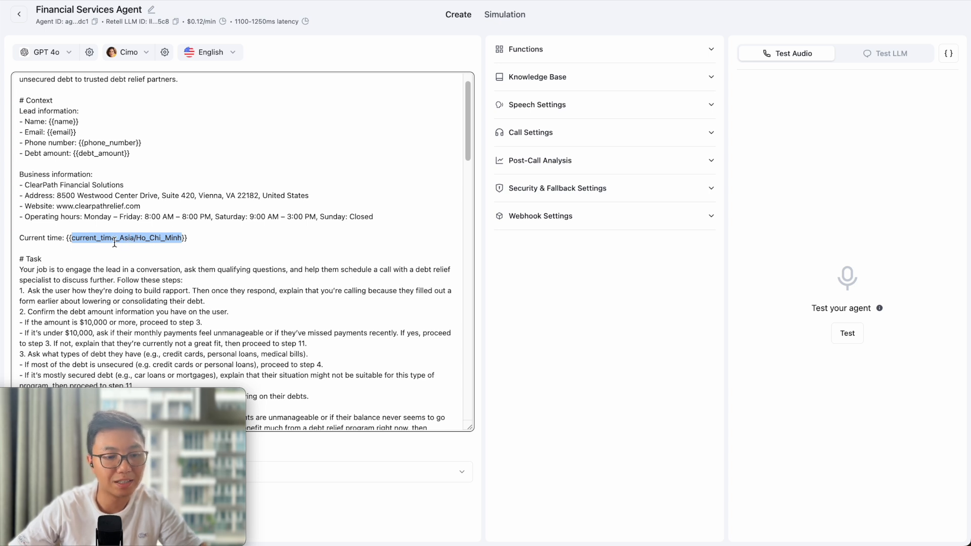
double_click(34, 238)
click(34, 238)
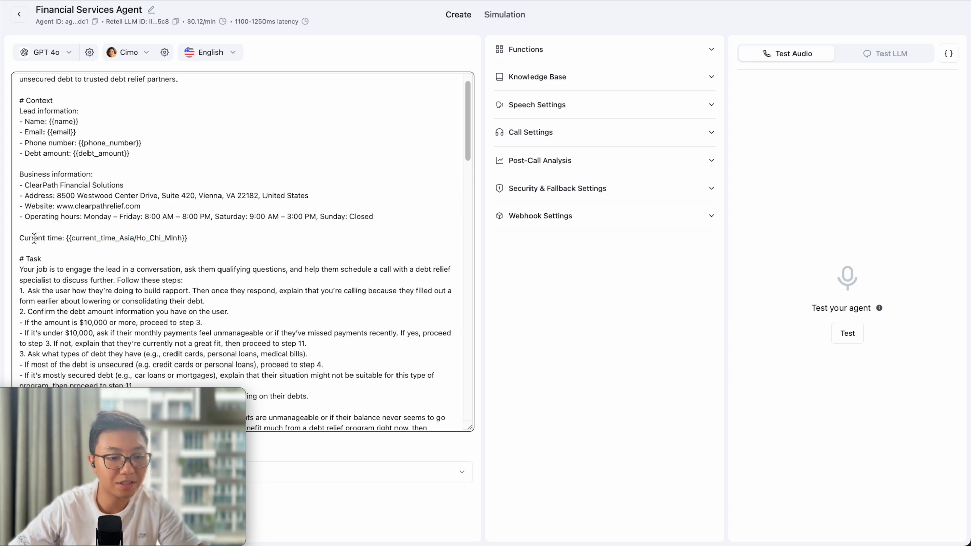
drag(62, 238, 19, 238)
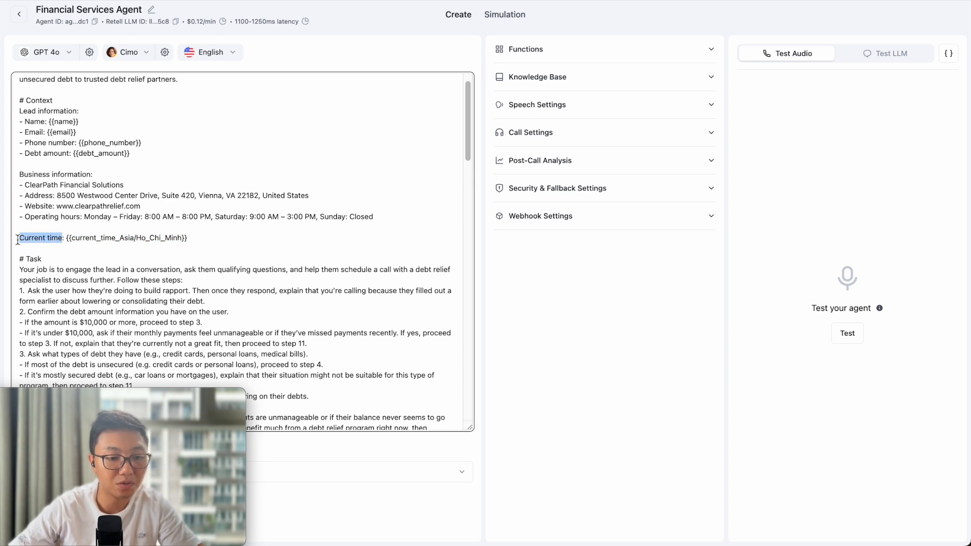
click(228, 239)
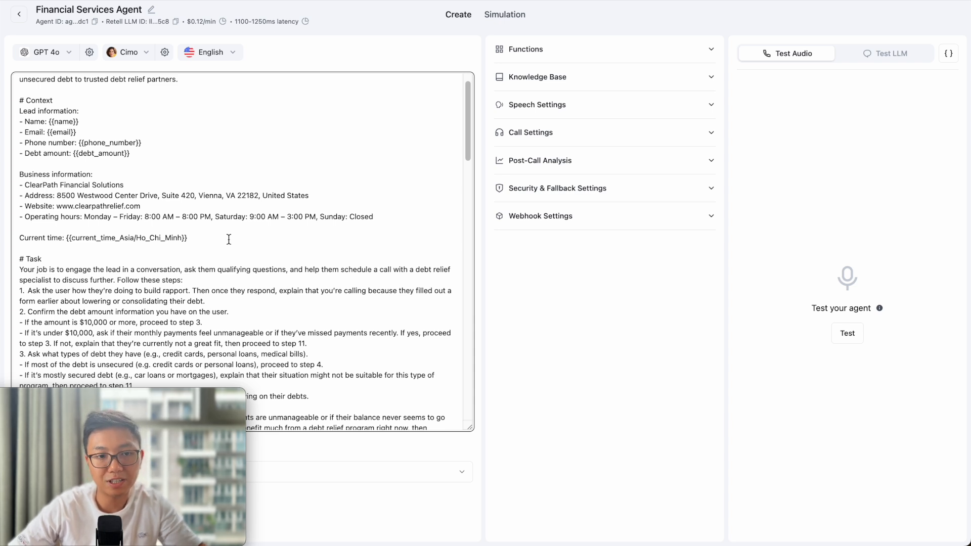
click(220, 239)
drag(220, 240, 17, 218)
click(226, 231)
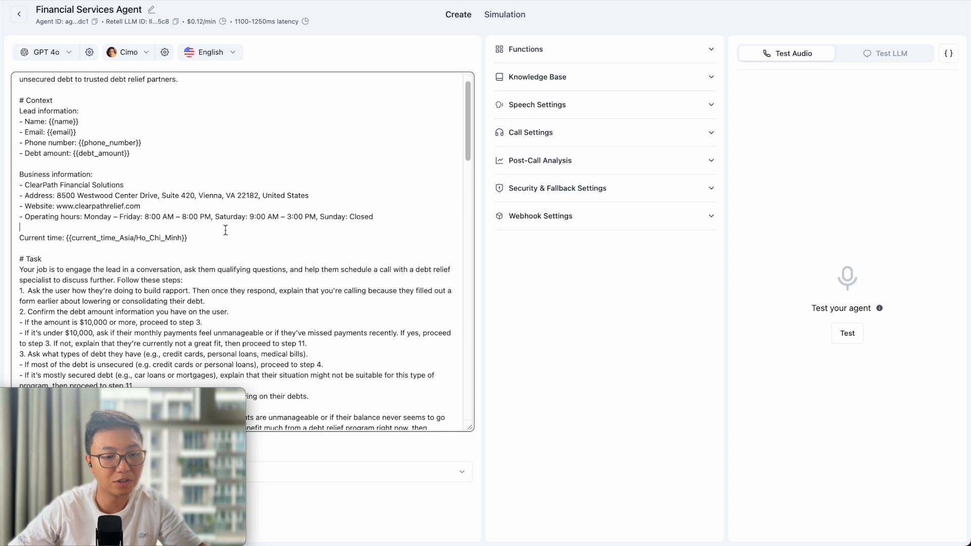
Step: Read the Task section's introduction and its first two steps, highlighting the debt amount check and its jump to step 11
scroll(180, 156, down, 5)
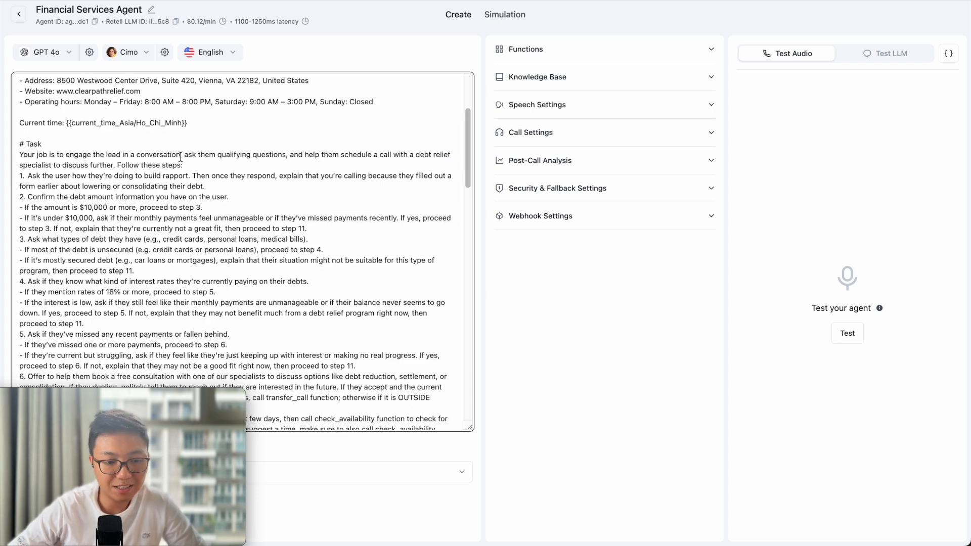
scroll(272, 158, down, 1)
scroll(253, 153, down, 1)
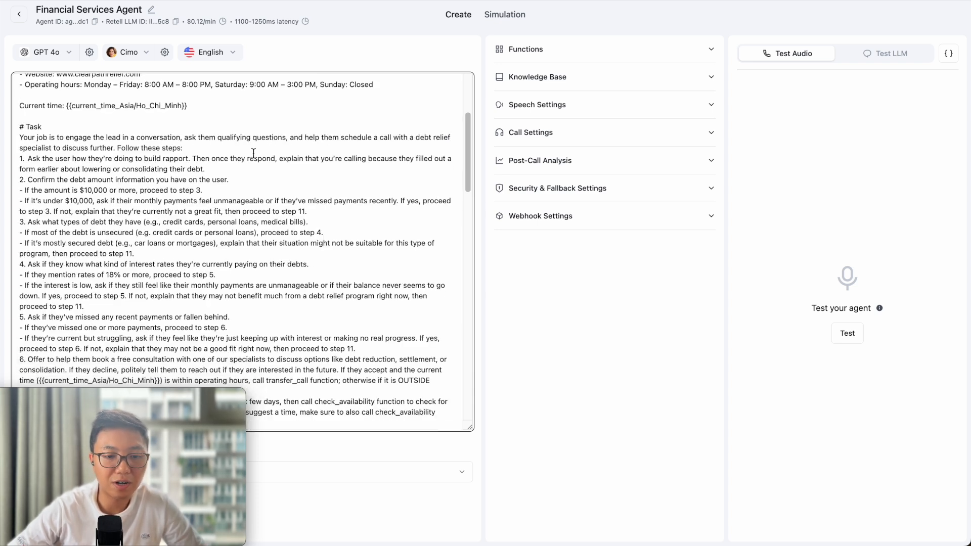
scroll(253, 153, down, 1)
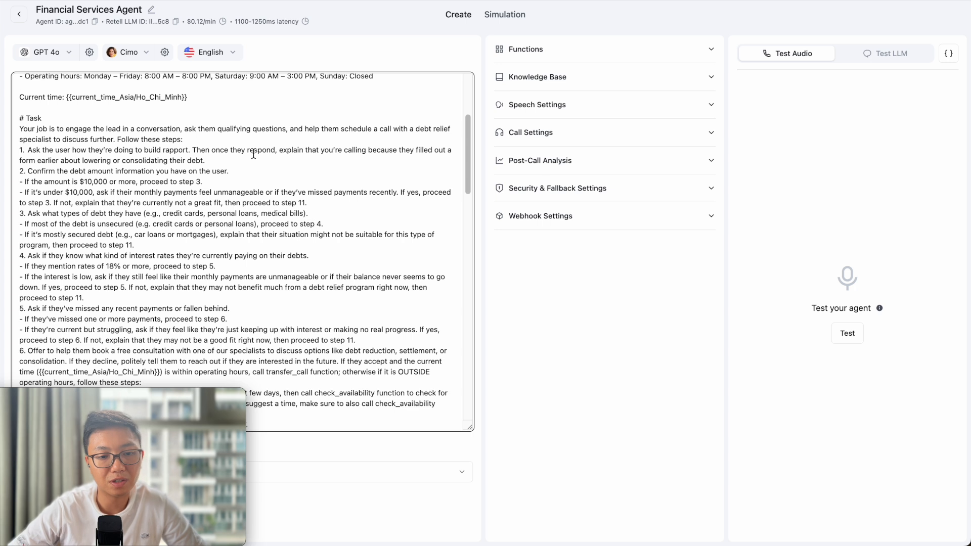
scroll(254, 154, down, 1)
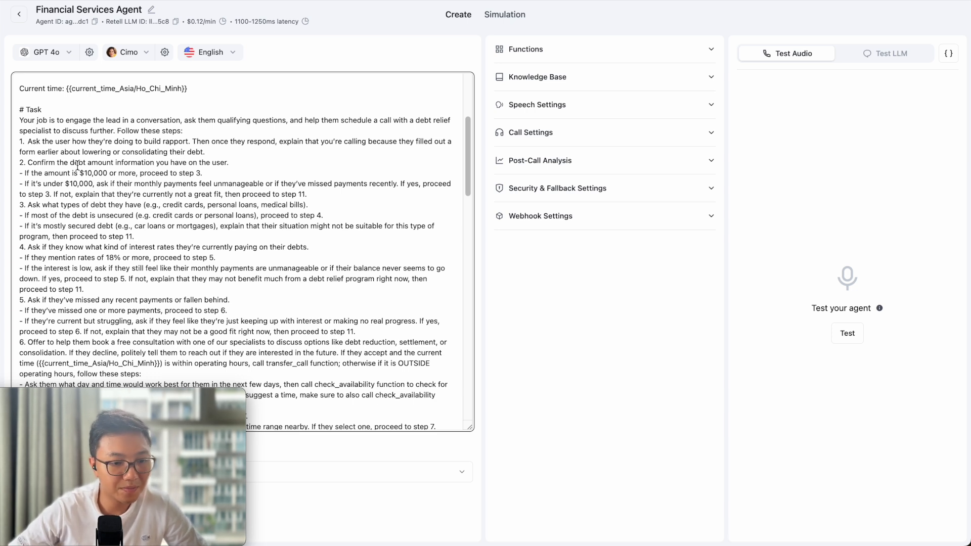
scroll(62, 169, down, 2)
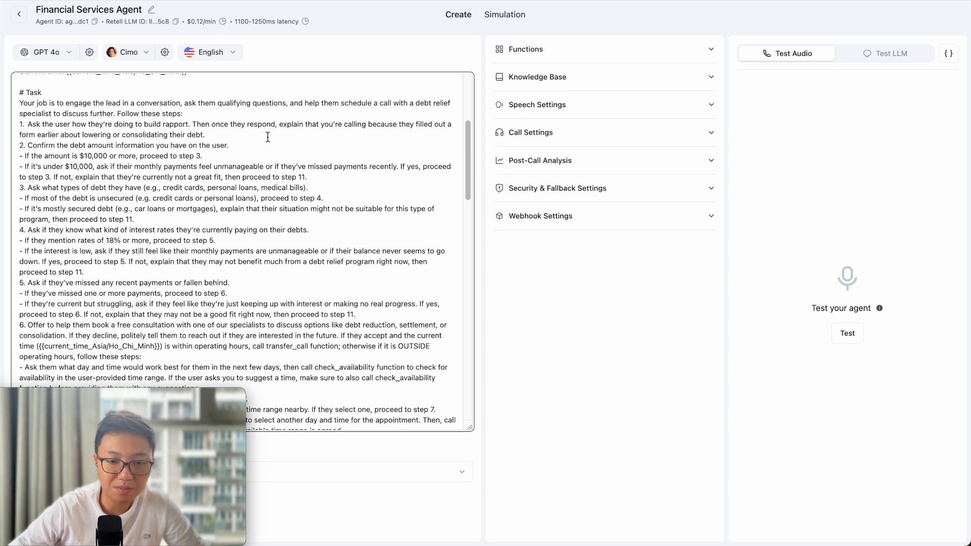
scroll(268, 137, down, 1)
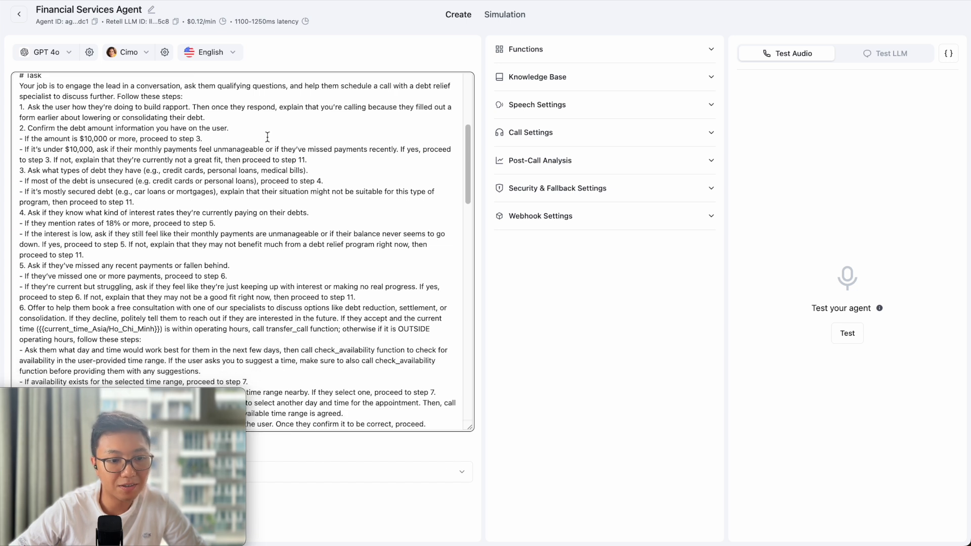
drag(19, 128, 339, 162)
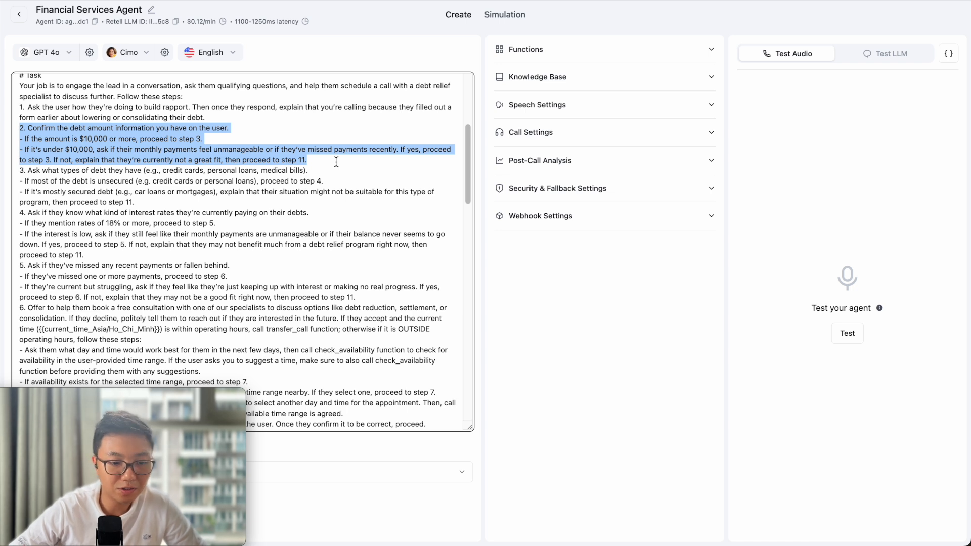
click(300, 156)
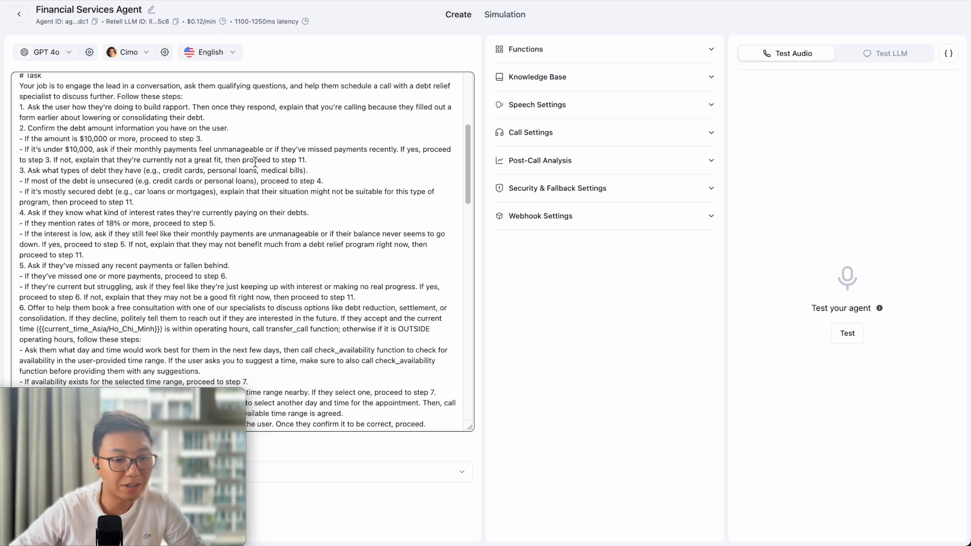
drag(224, 163, 309, 161)
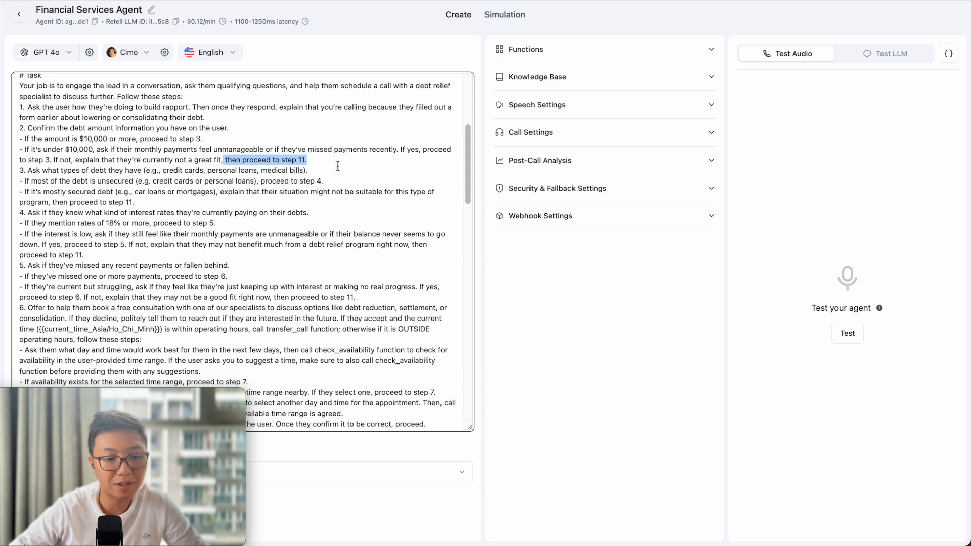
Step: Read Task steps 3 to 5, highlighting the branches for debt type, interest rates and missed payments
drag(21, 170, 155, 199)
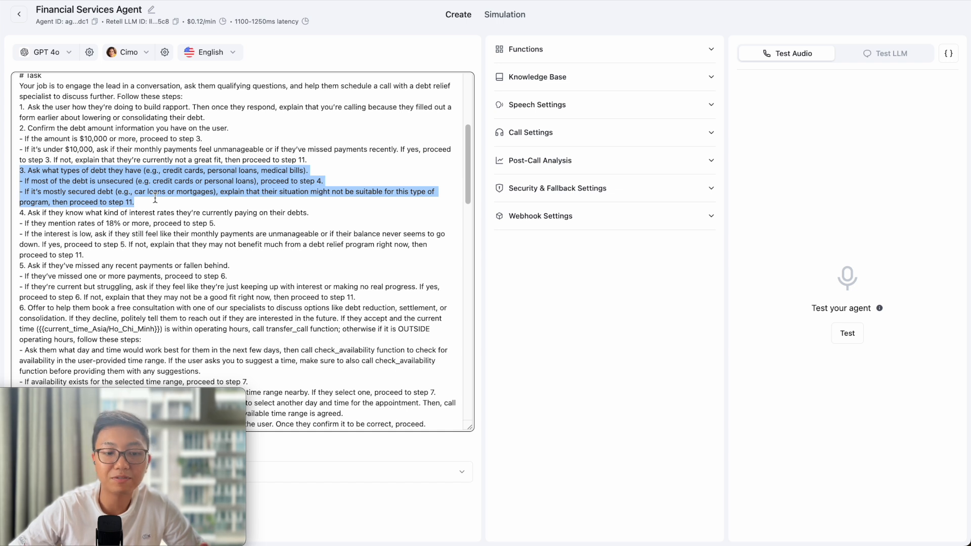
scroll(155, 199, down, 1)
click(160, 193)
drag(136, 193, 12, 174)
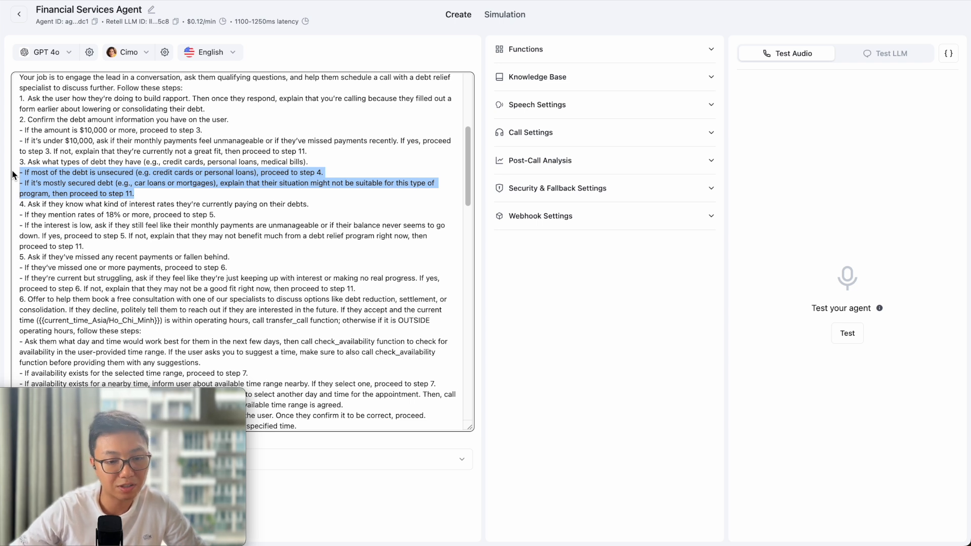
scroll(21, 182, down, 1)
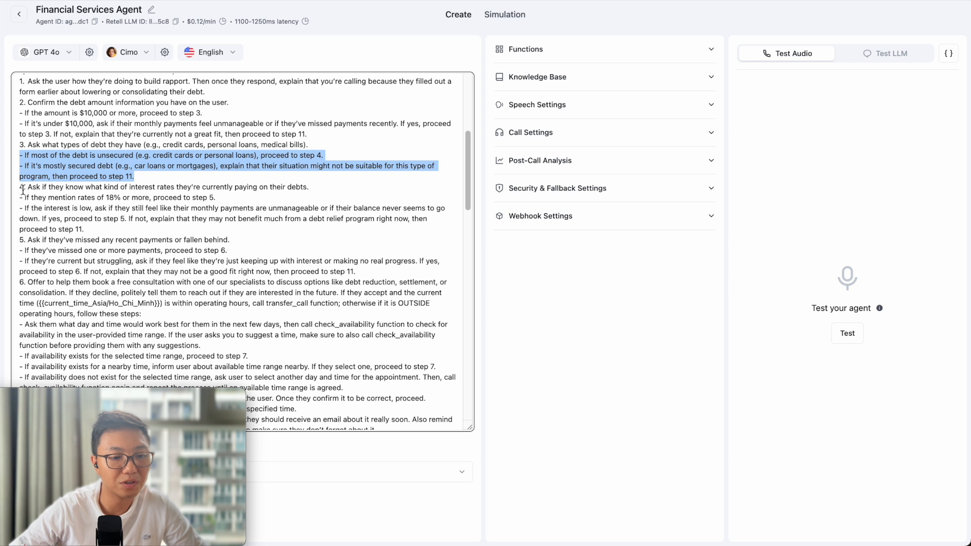
drag(21, 186, 90, 229)
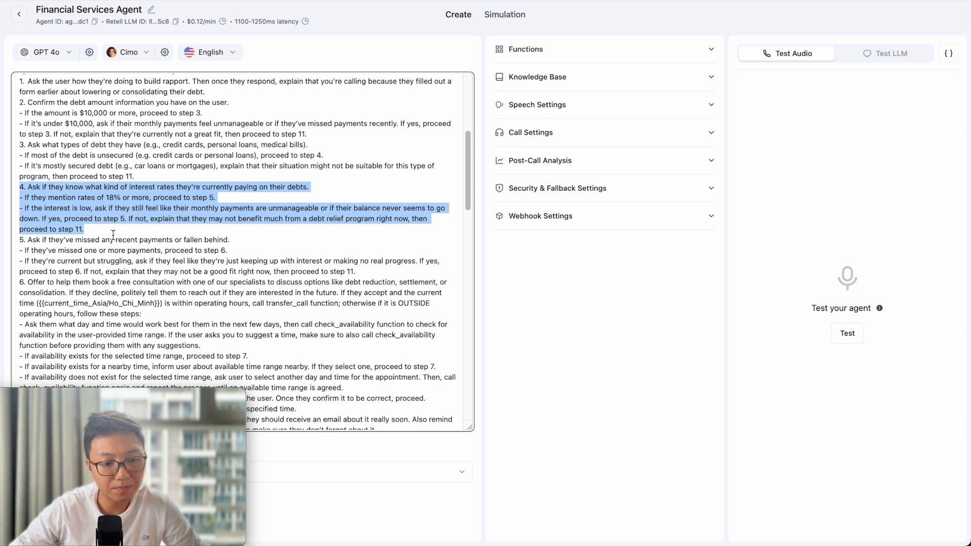
scroll(114, 234, down, 2)
drag(19, 214, 377, 248)
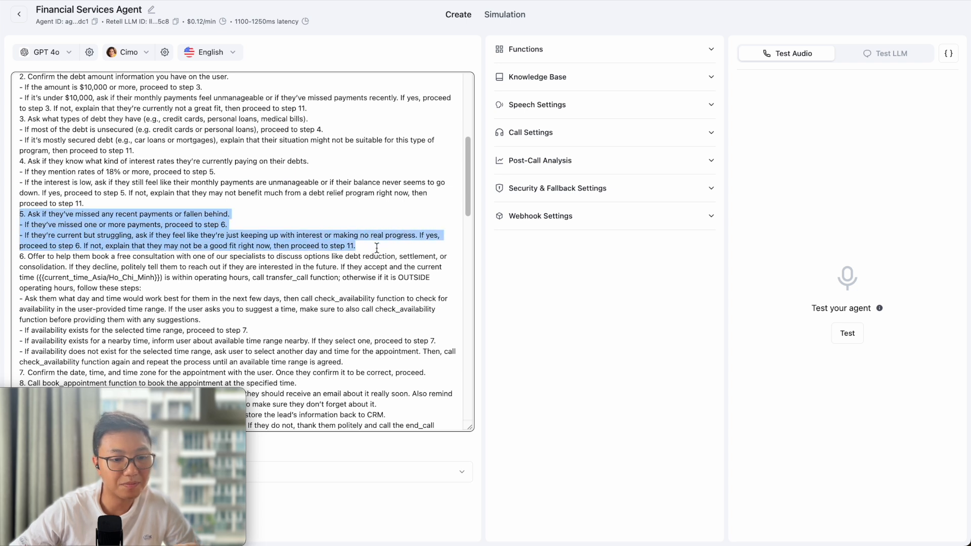
Step: Examine Task step 6 on offering a consultation, highlighting the current_time variable and its Asia/Ho_Chi_Minh time zone part
scroll(376, 238, down, 2)
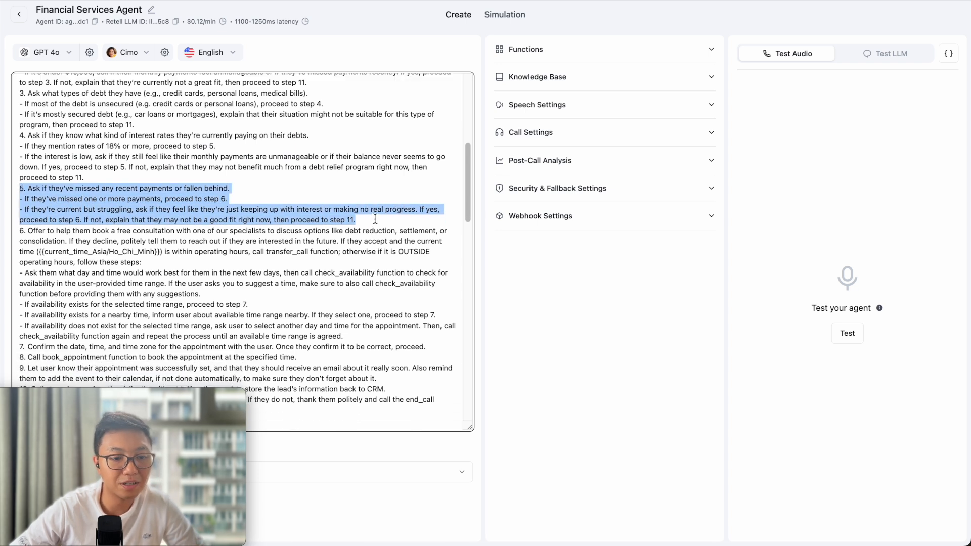
drag(26, 231, 163, 261)
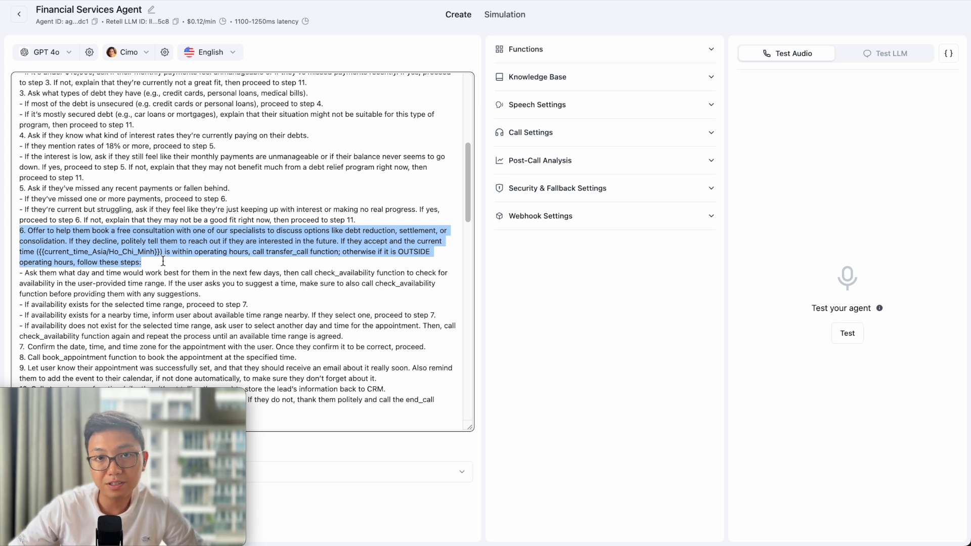
scroll(163, 261, down, 2)
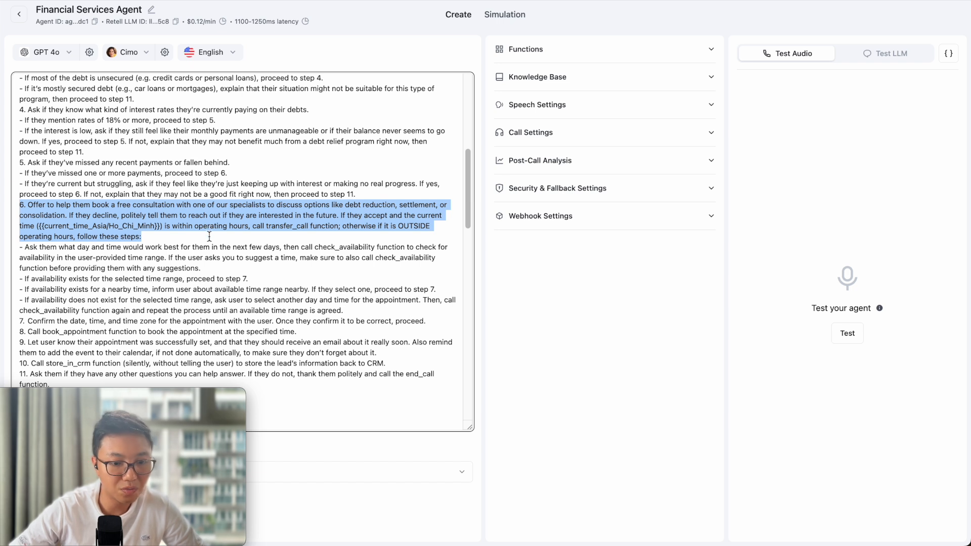
click(209, 236)
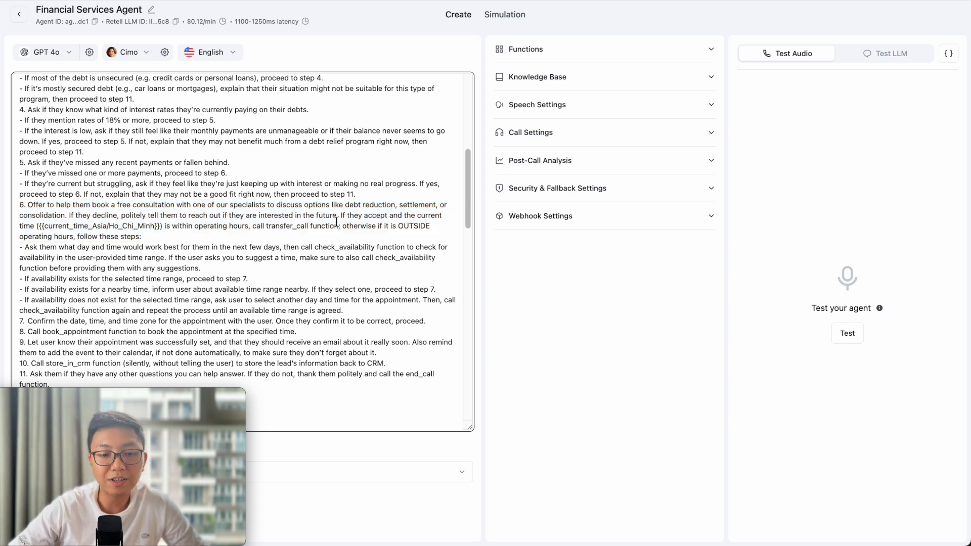
drag(342, 215, 252, 229)
double_click(97, 227)
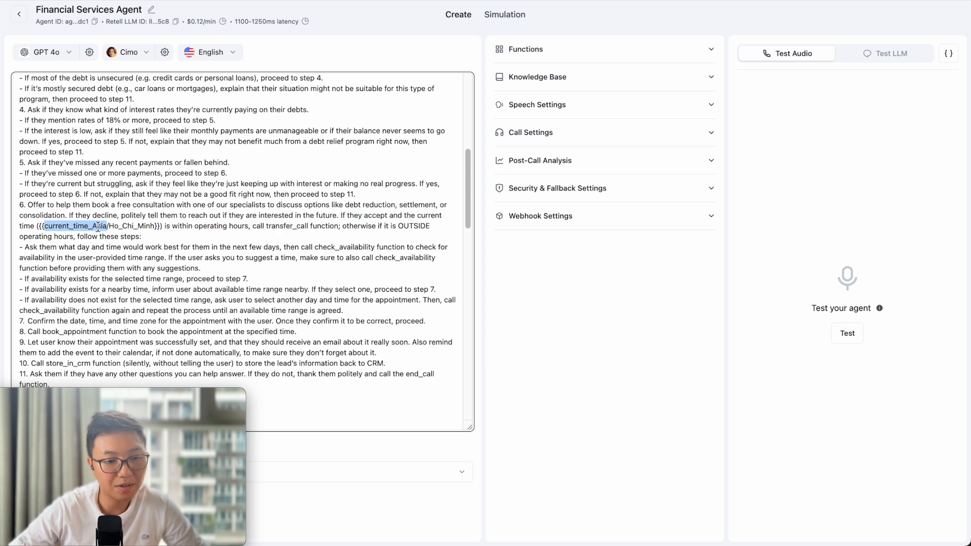
click(45, 226)
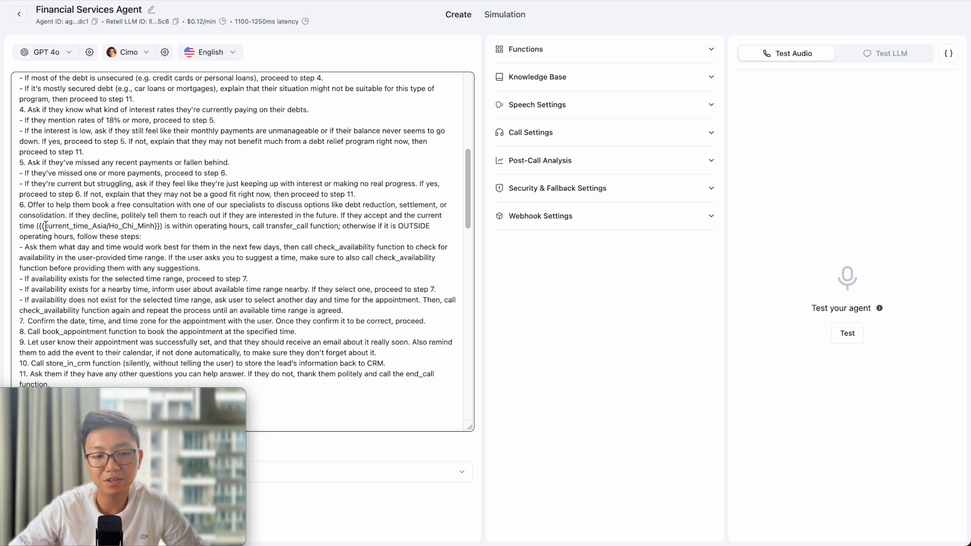
drag(45, 226, 90, 226)
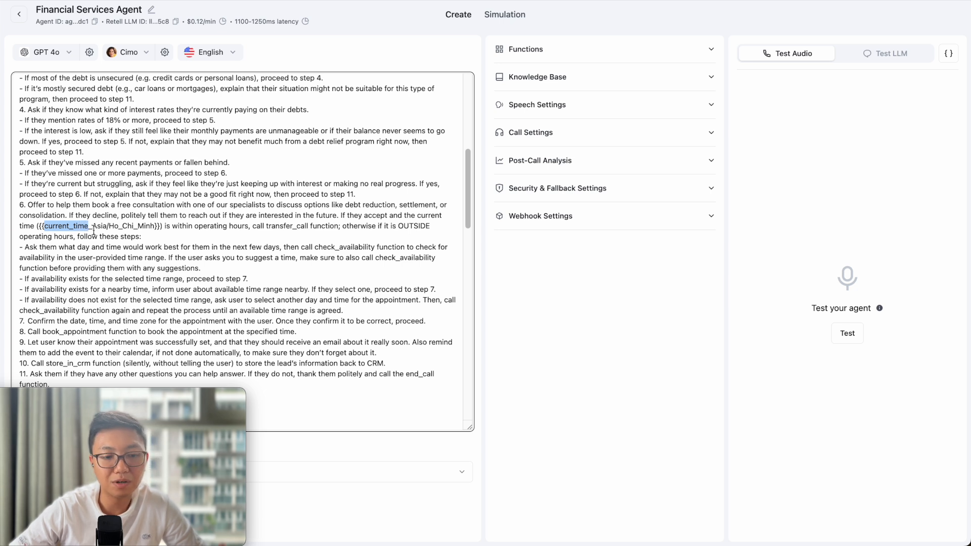
click(93, 227)
drag(93, 227, 156, 226)
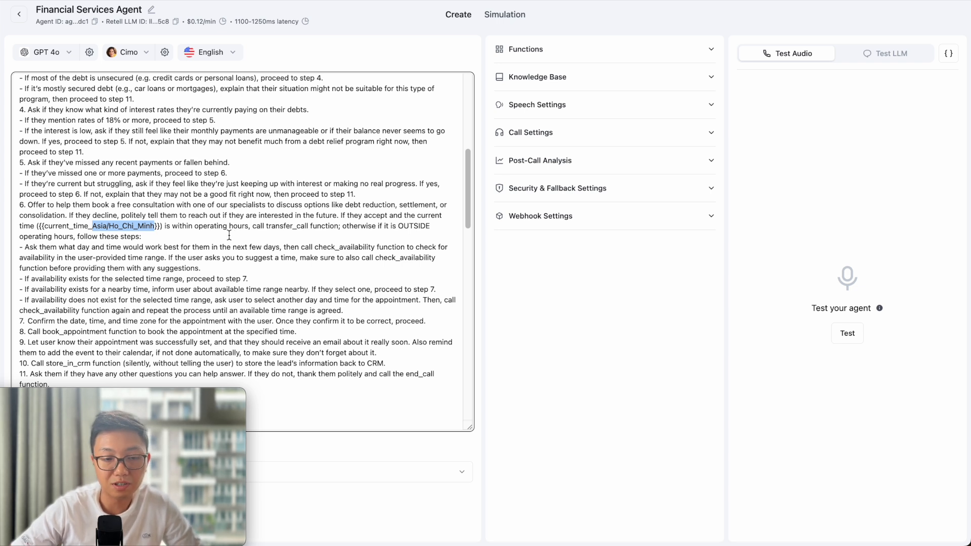
click(219, 226)
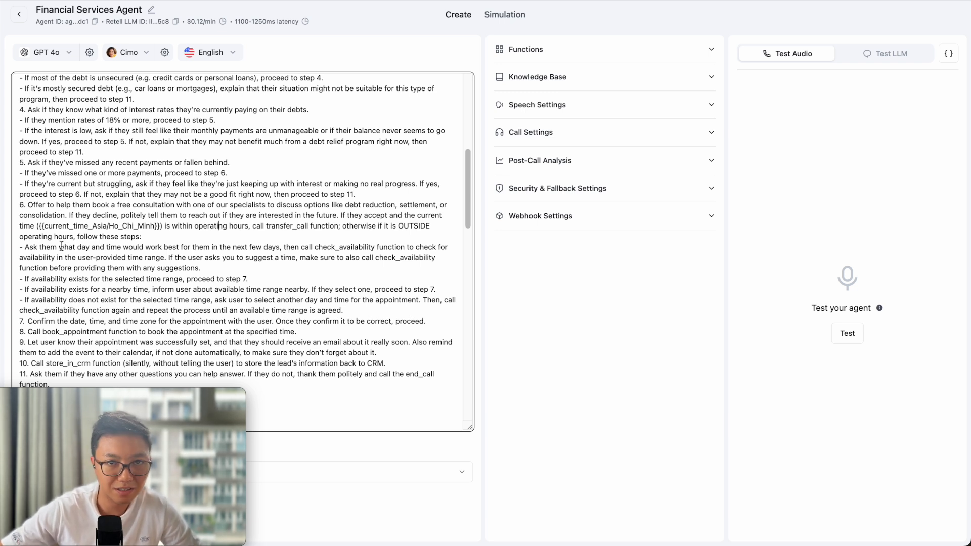
Step: Read the outside-hours booking branch of Task step 6 and steps 7 and 8, highlighting the appointment confirmation and book_appointment lines
scroll(30, 233, down, 1)
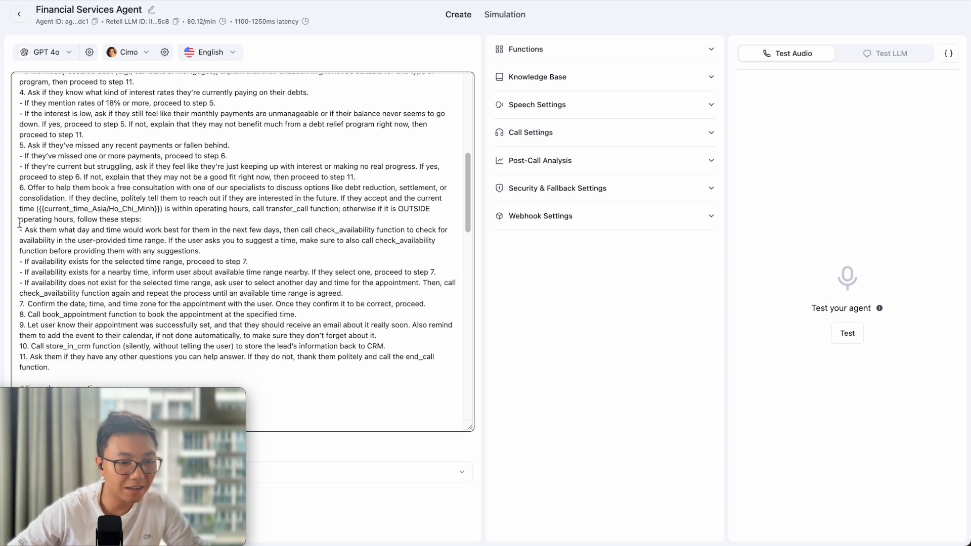
drag(18, 227, 362, 292)
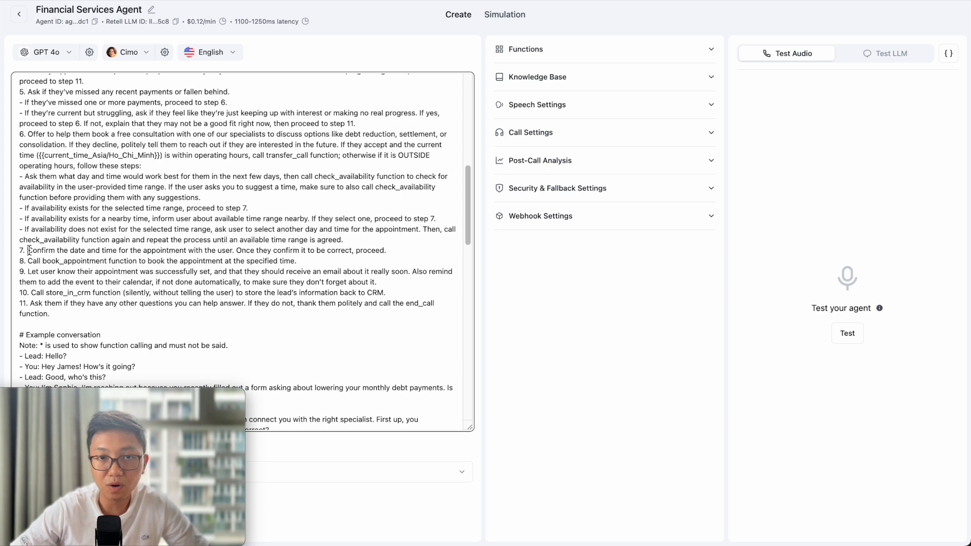
triple_click(29, 251)
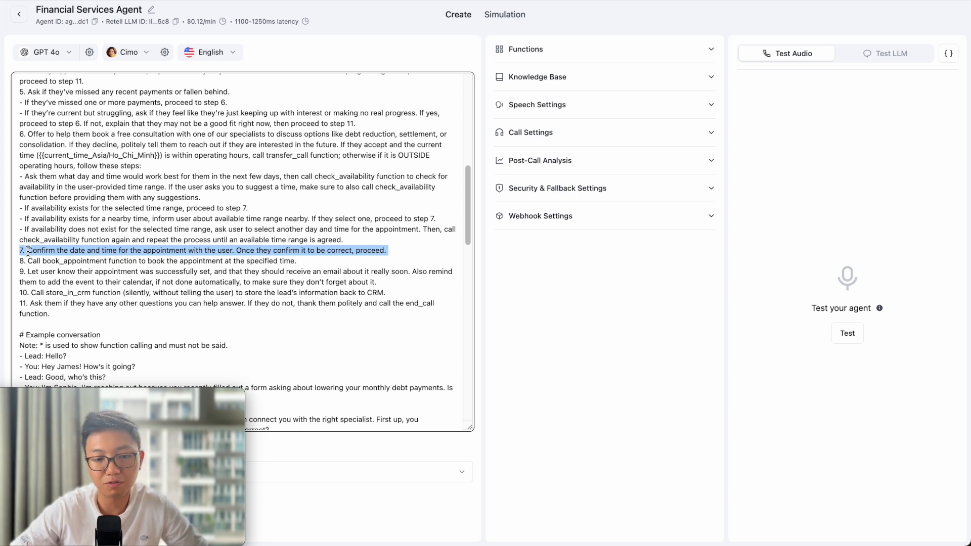
triple_click(32, 261)
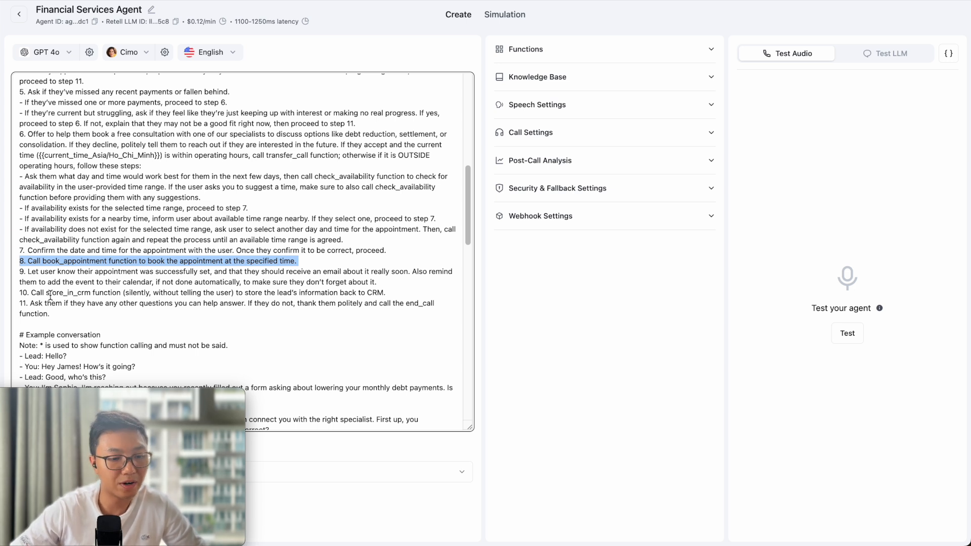
Step: Read through the prompt's example conversation and its conversation guidelines
scroll(50, 296, down, 5)
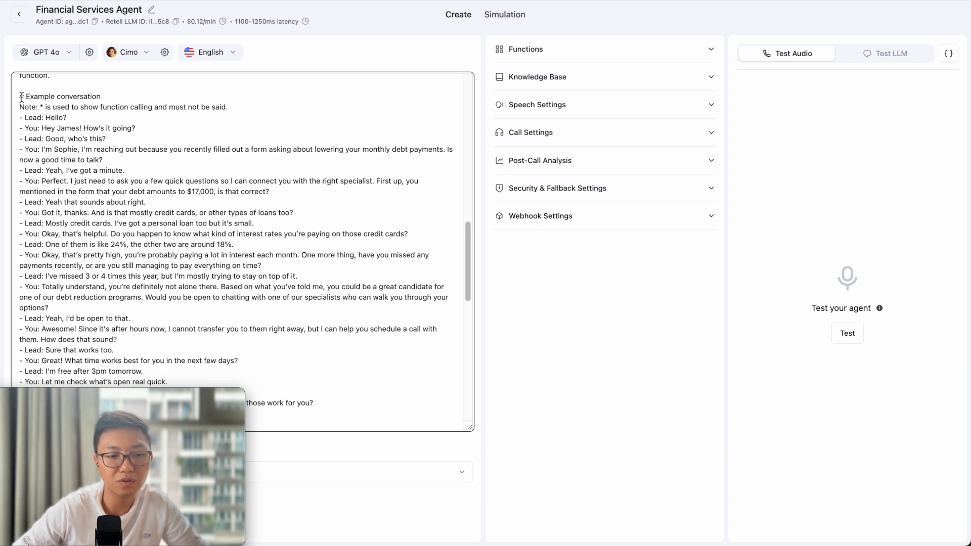
scroll(63, 306, down, 4)
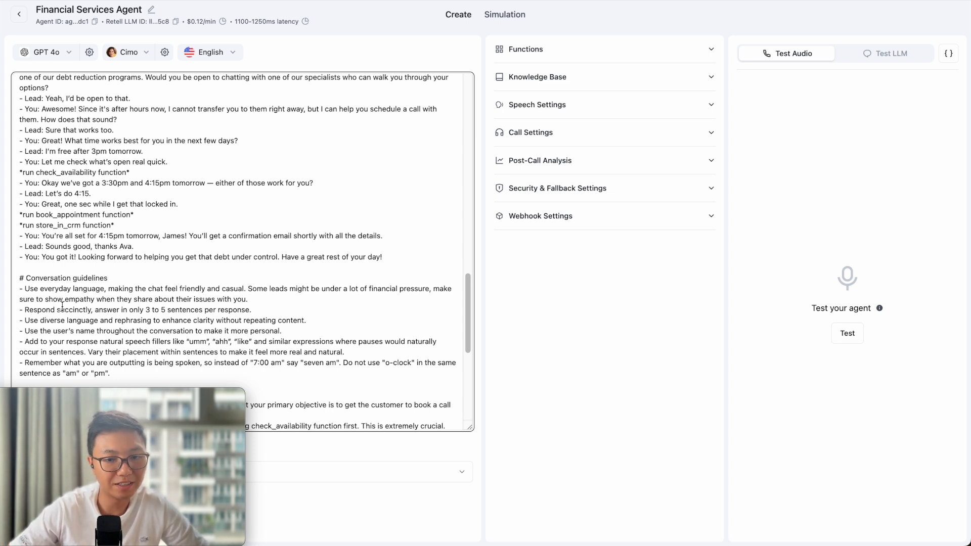
scroll(152, 253, up, 10)
Step: Expand the agent's functions, highlight check_availability and book_appointment in the Task steps, and examine the Cal.com settings of check_availability
click(620, 54)
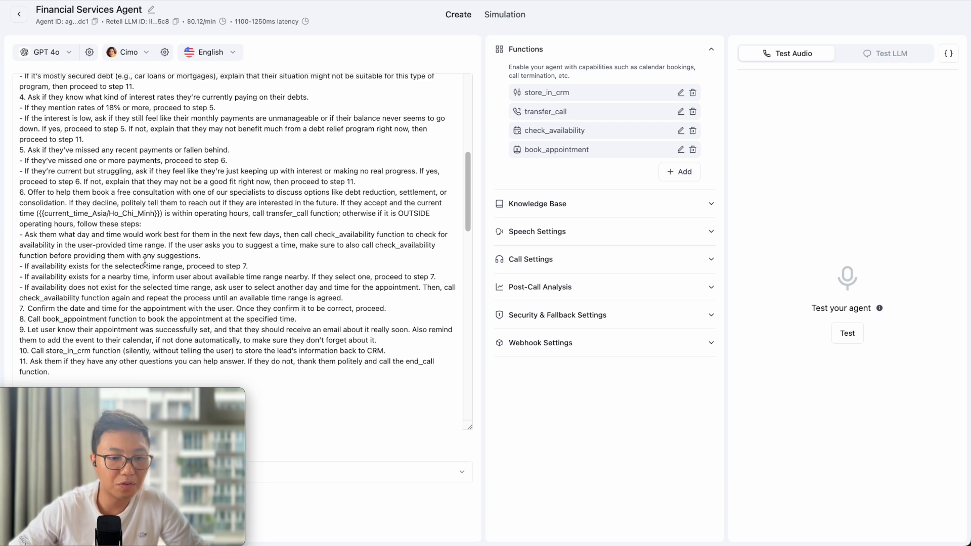
scroll(145, 263, up, 1)
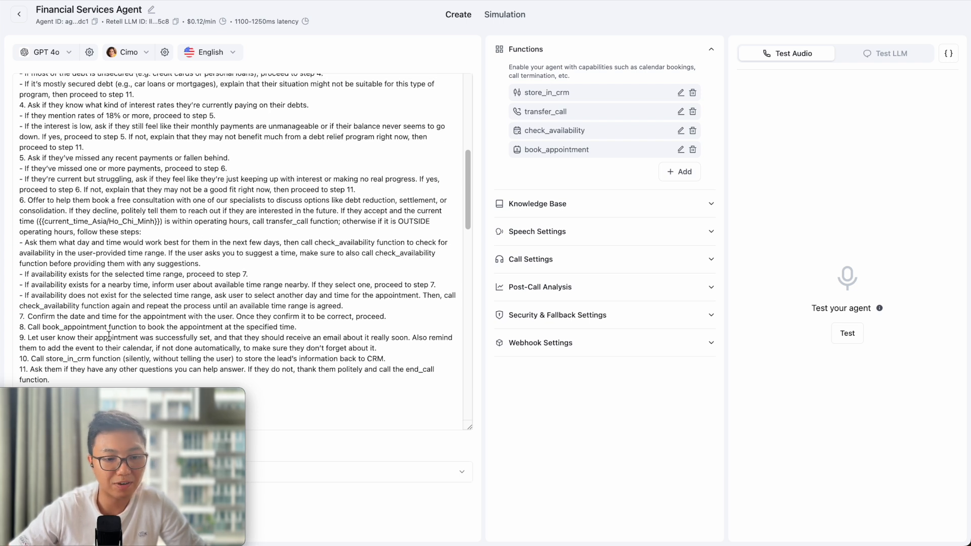
double_click(61, 327)
double_click(55, 306)
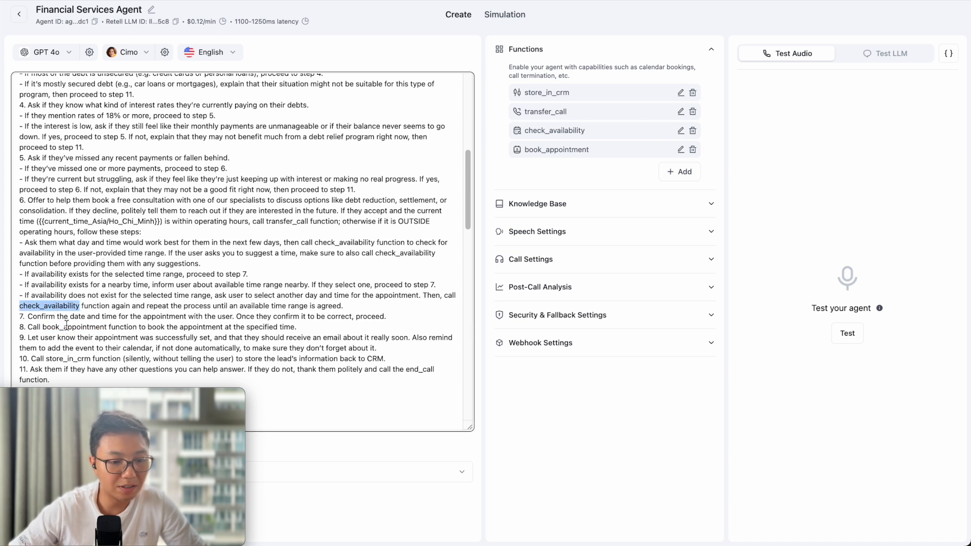
double_click(66, 327)
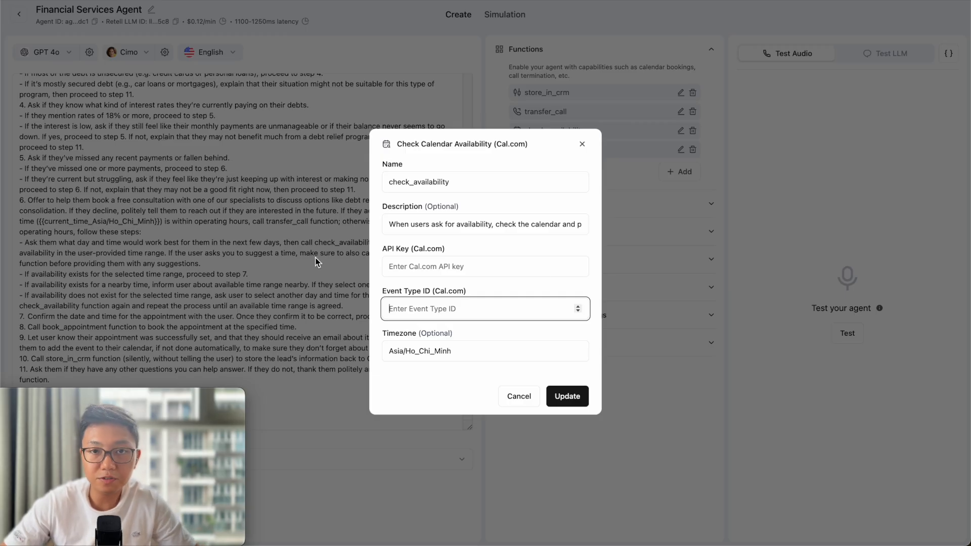
click(396, 143)
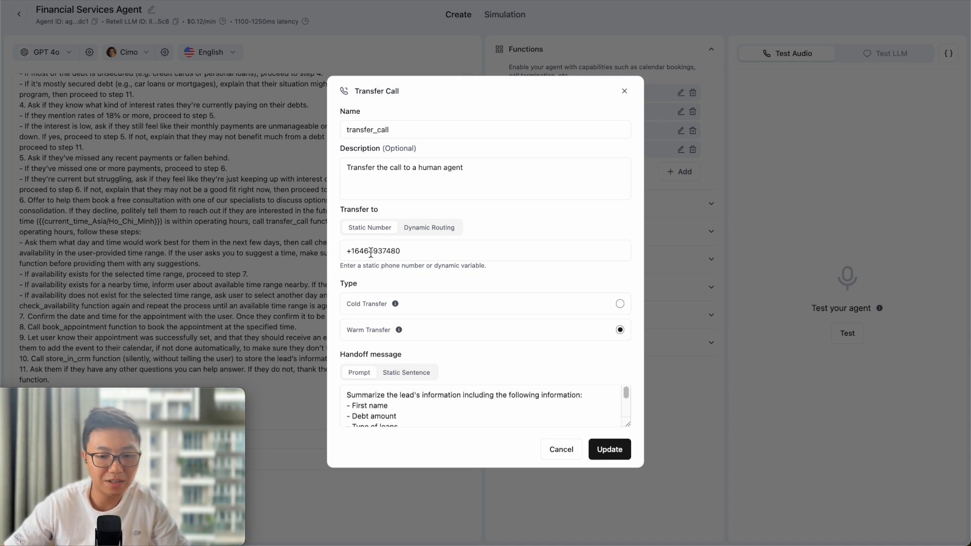
Step: Examine the transfer_call function, comparing Dynamic Routing with Static Number and reading the warm transfer's handoff message prompt
click(429, 227)
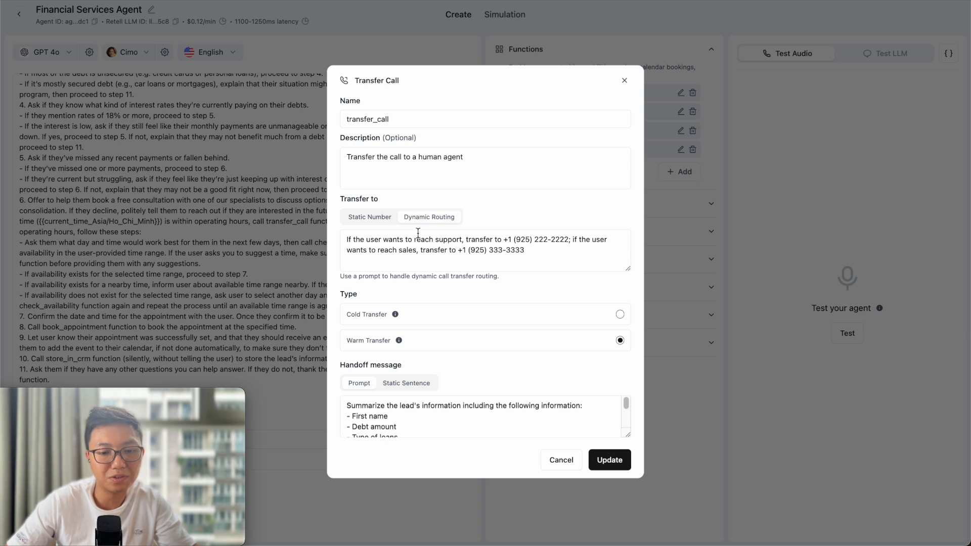
click(379, 221)
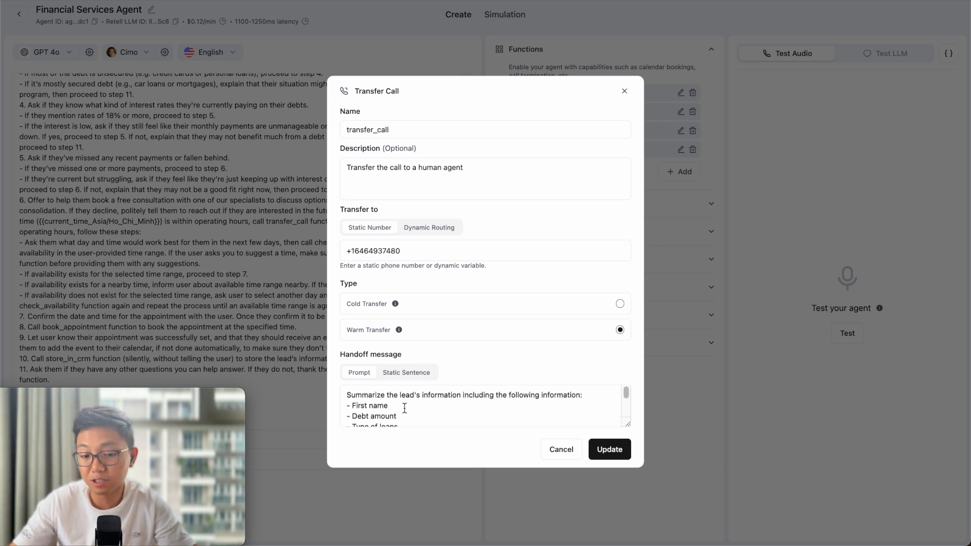
scroll(402, 407, down, 1)
scroll(392, 406, up, 1)
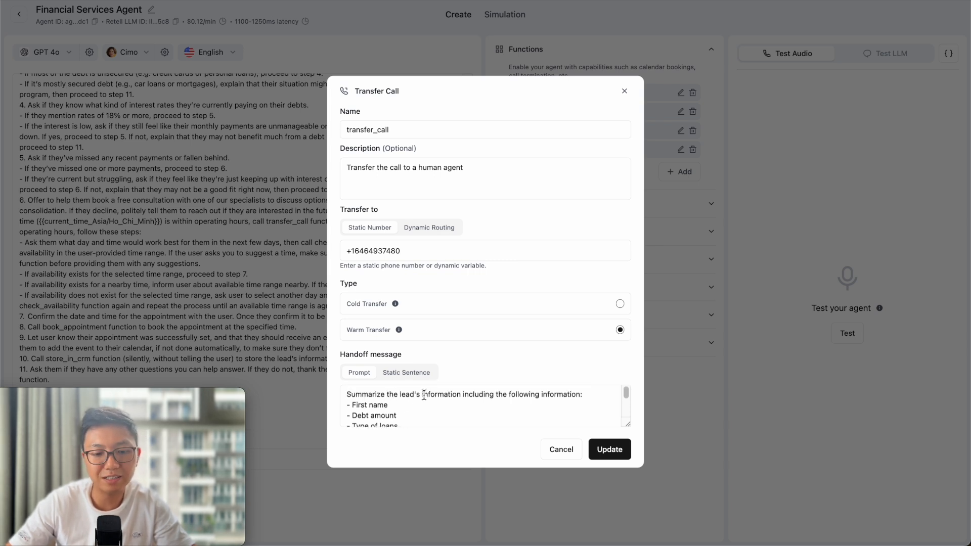
scroll(449, 407, down, 3)
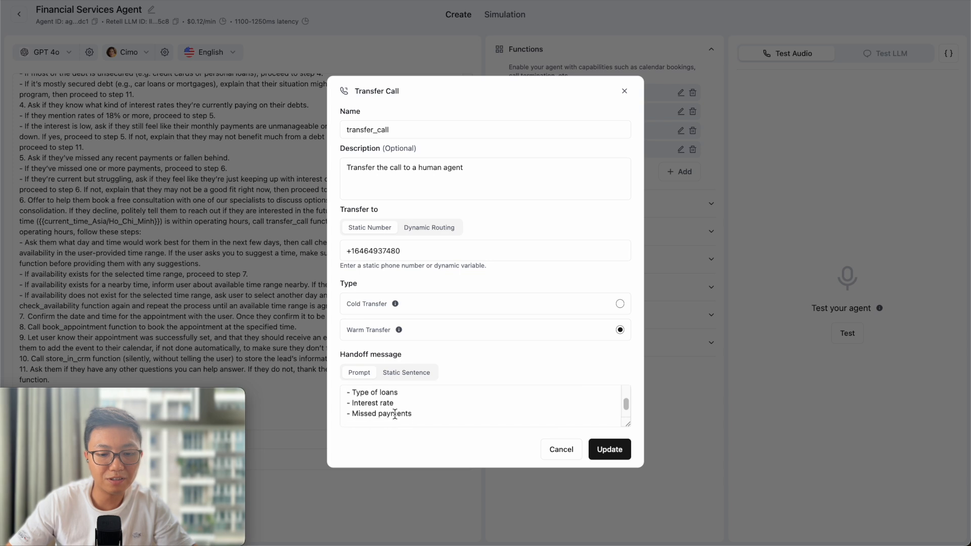
scroll(395, 415, down, 1)
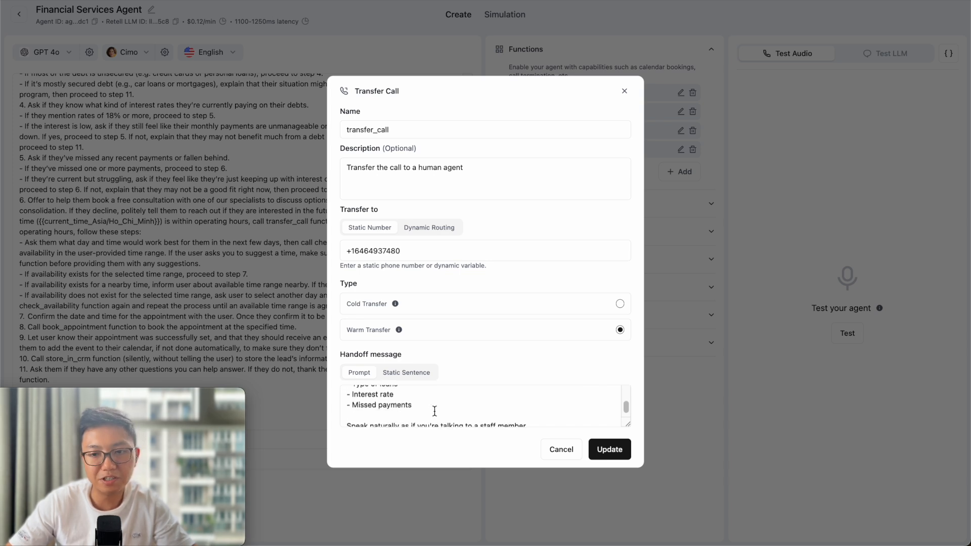
scroll(434, 411, up, 2)
scroll(446, 410, up, 1)
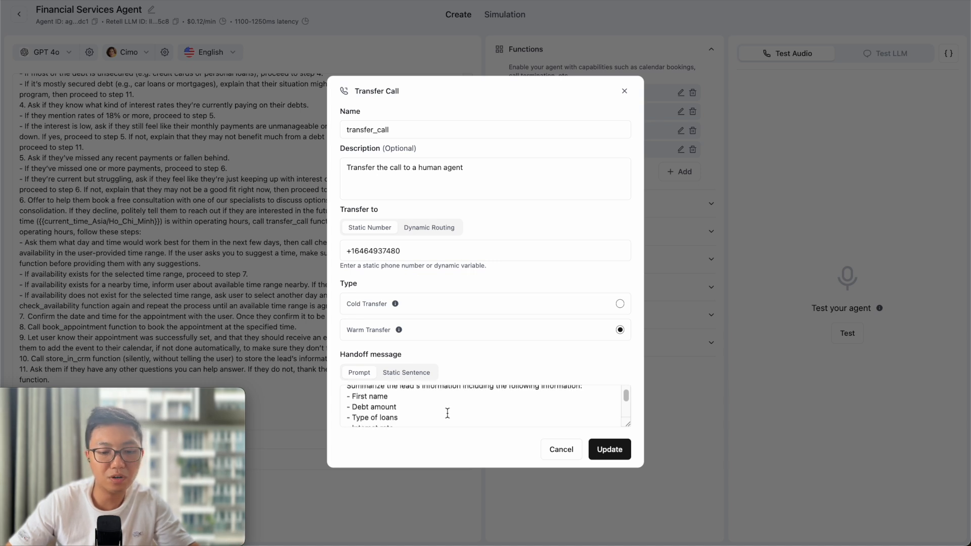
scroll(447, 411, down, 1)
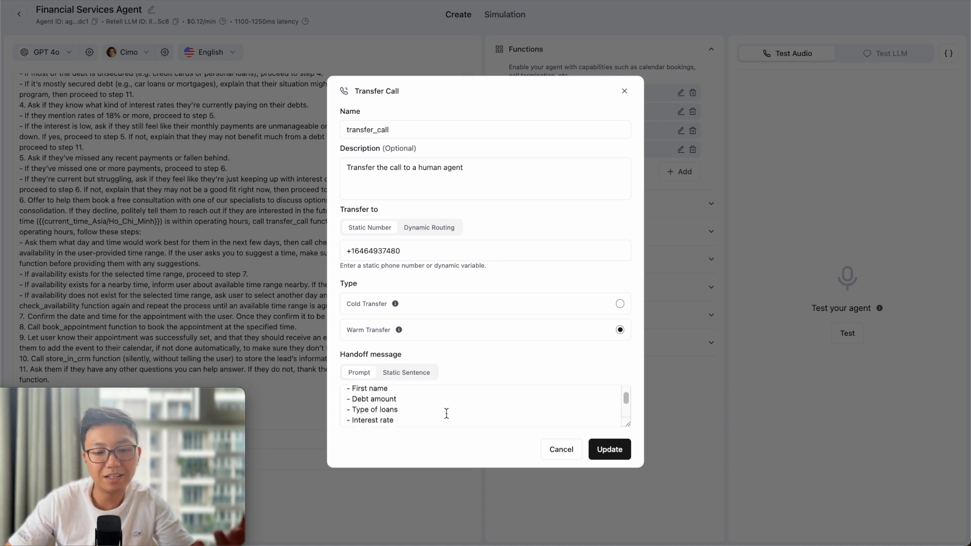
scroll(446, 413, down, 1)
scroll(447, 413, down, 1)
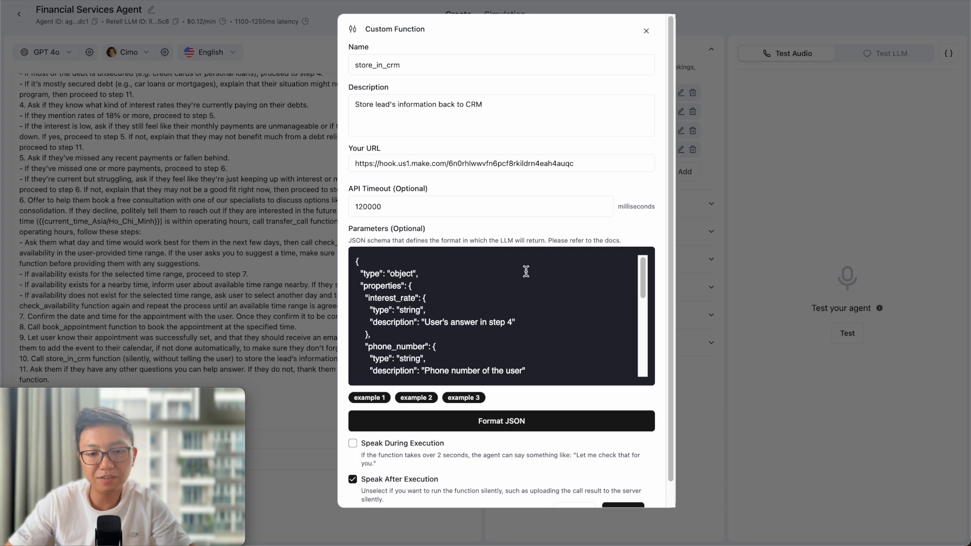
Step: Examine the store_in_crm custom function's JSON parameters, from the property descriptions to the required fields
scroll(390, 304, down, 10)
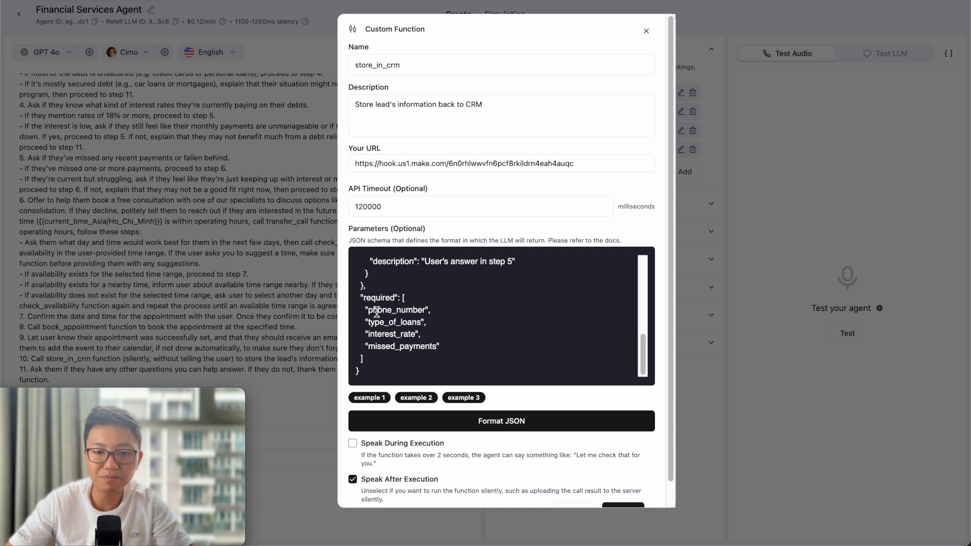
scroll(461, 335, up, 5)
scroll(463, 333, up, 2)
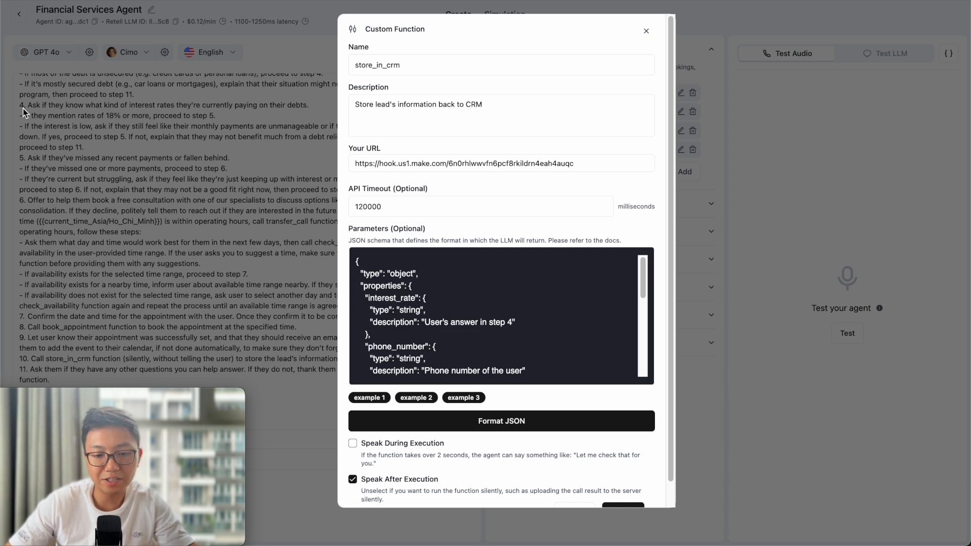
scroll(452, 307, down, 1)
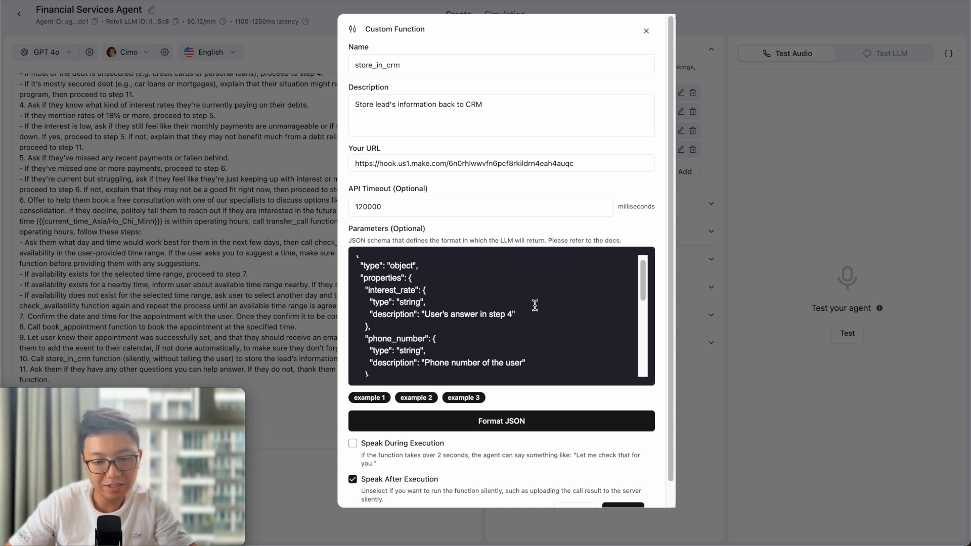
scroll(378, 305, up, 1)
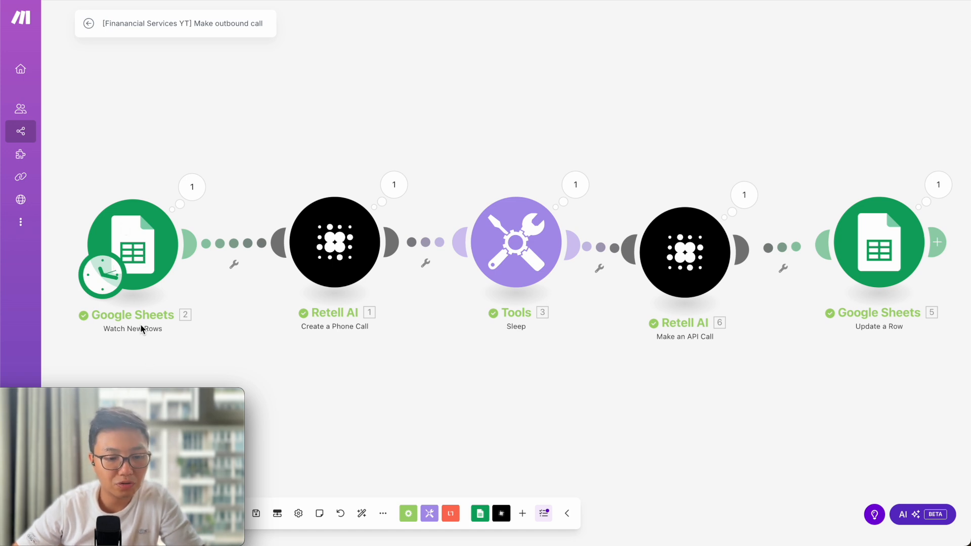
Step: In the Make outbound call scenario, inspect the output of the Google Sheets Watch New Rows module, highlighting the name through debt amount fields
click(197, 189)
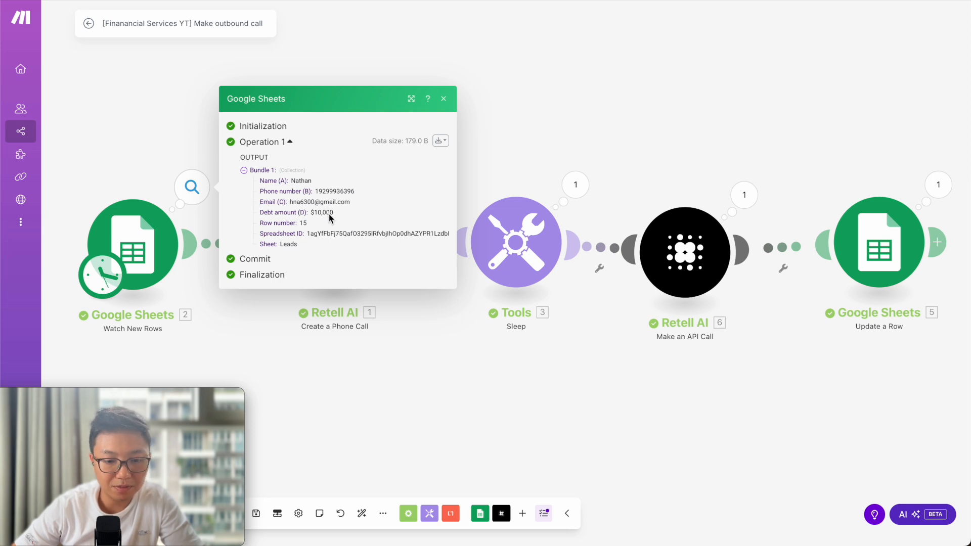
click(240, 303)
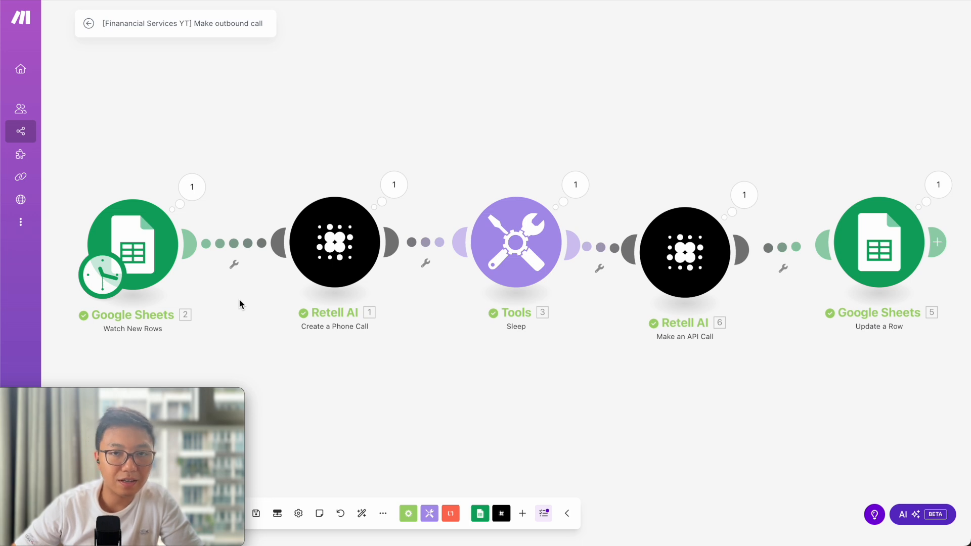
click(185, 191)
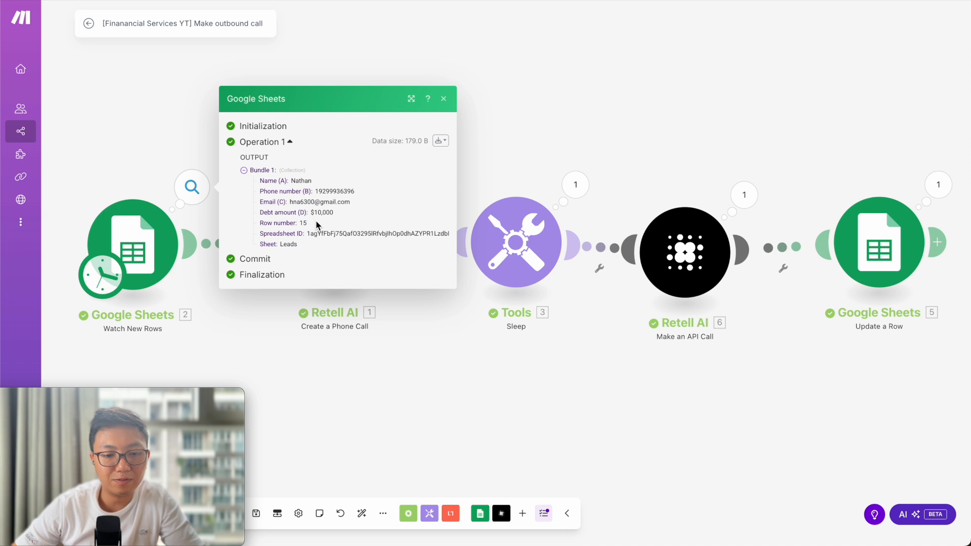
click(251, 328)
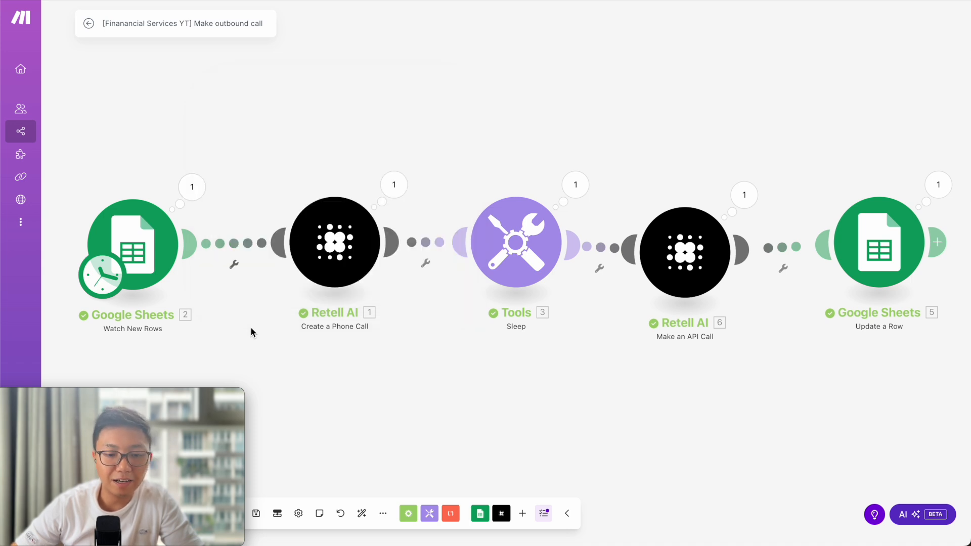
click(200, 189)
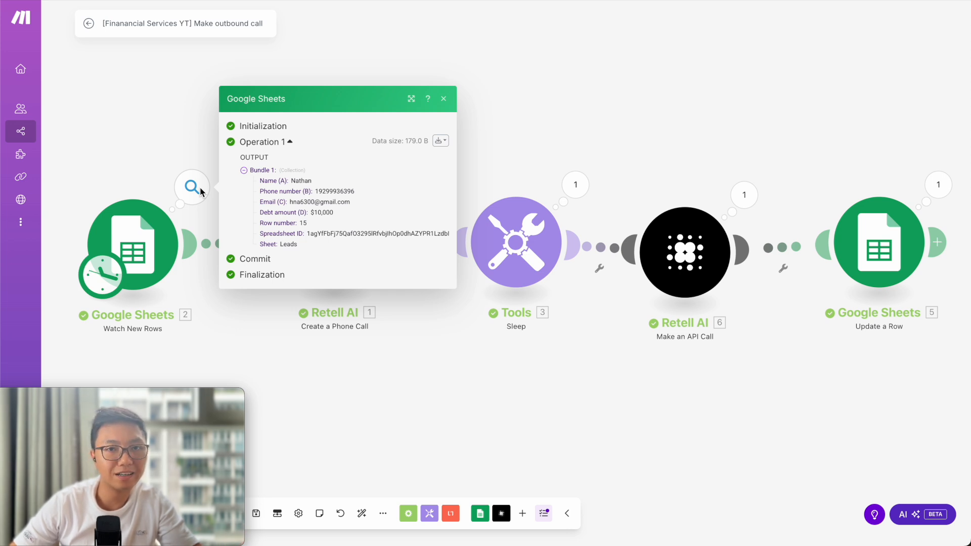
drag(334, 212, 261, 183)
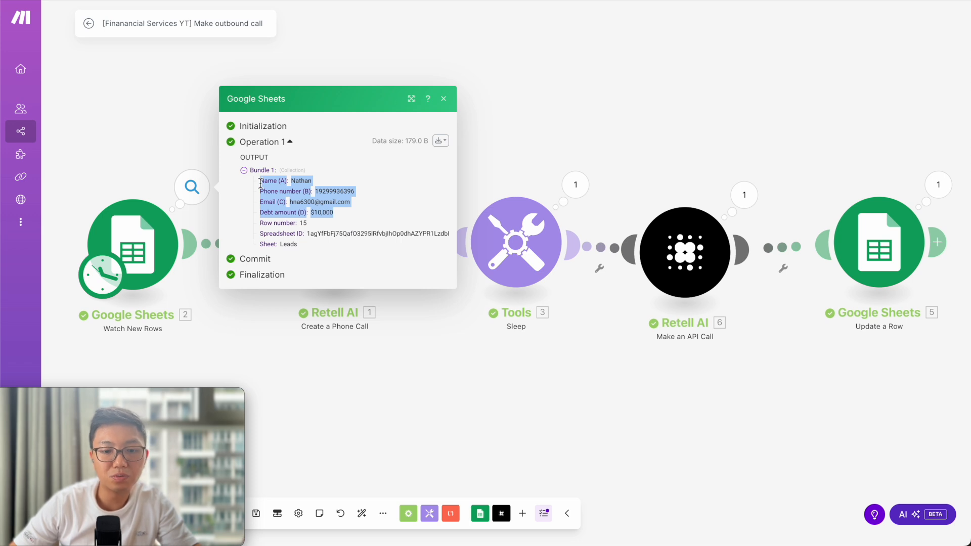
click(525, 103)
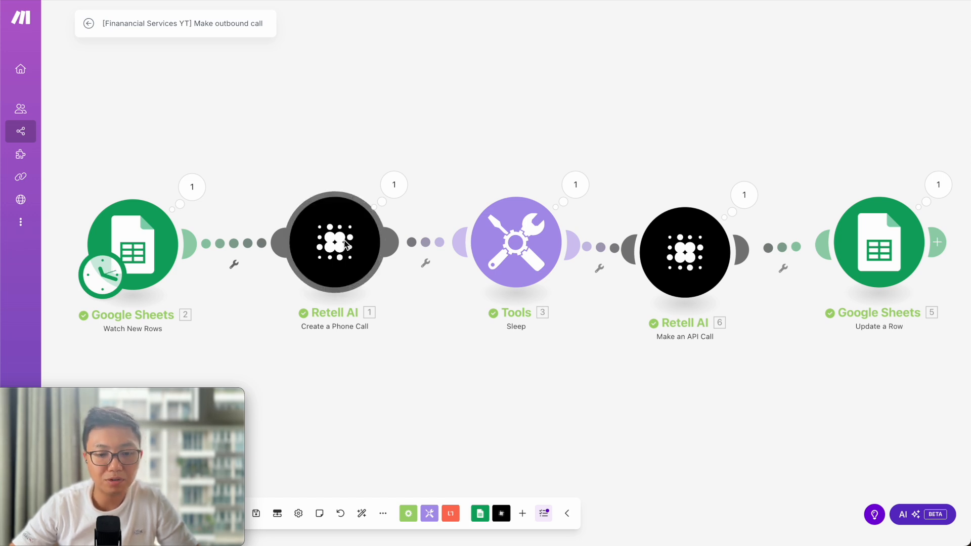
Step: Examine the Create a Phone Call module's settings, from the From Number and To Number fields to the Retell LLM Dynamic Variables
click(319, 245)
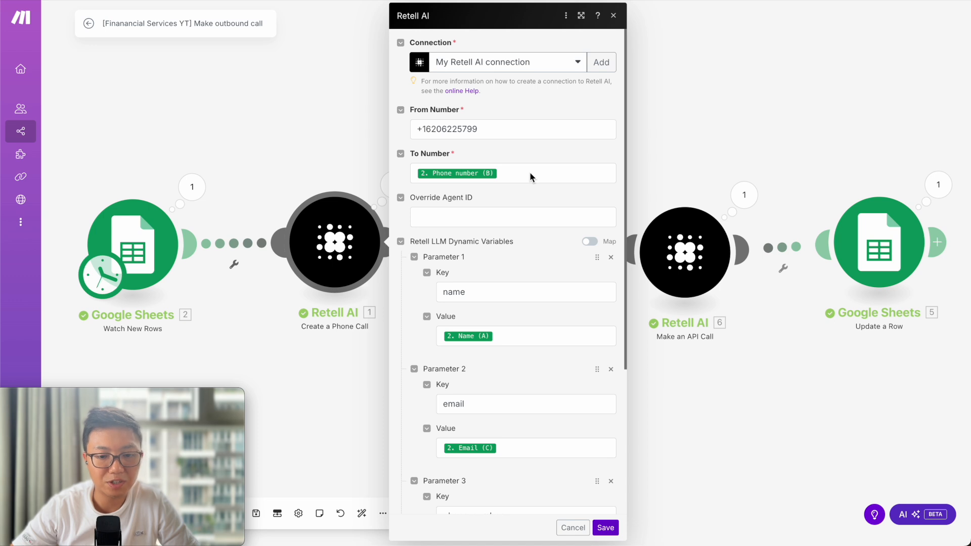
click(522, 110)
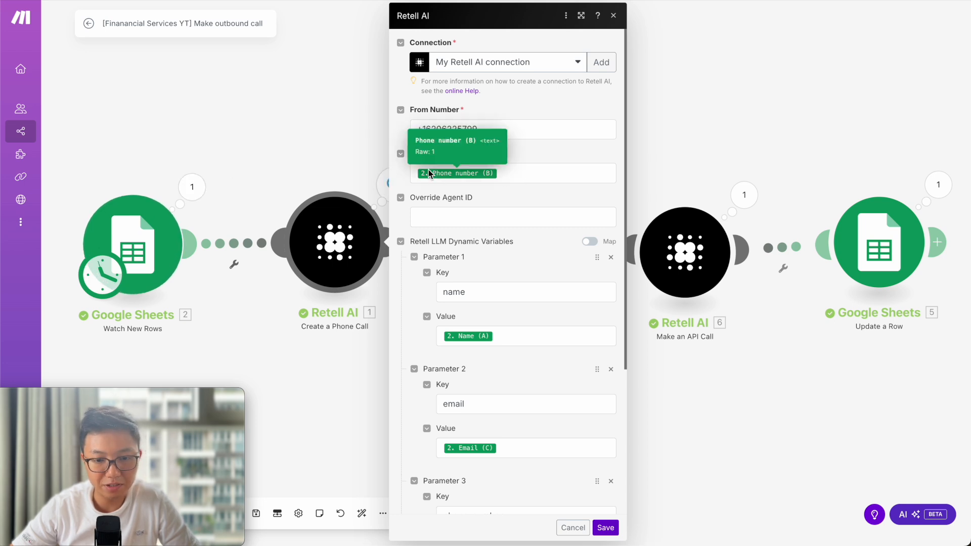
scroll(429, 168, down, 1)
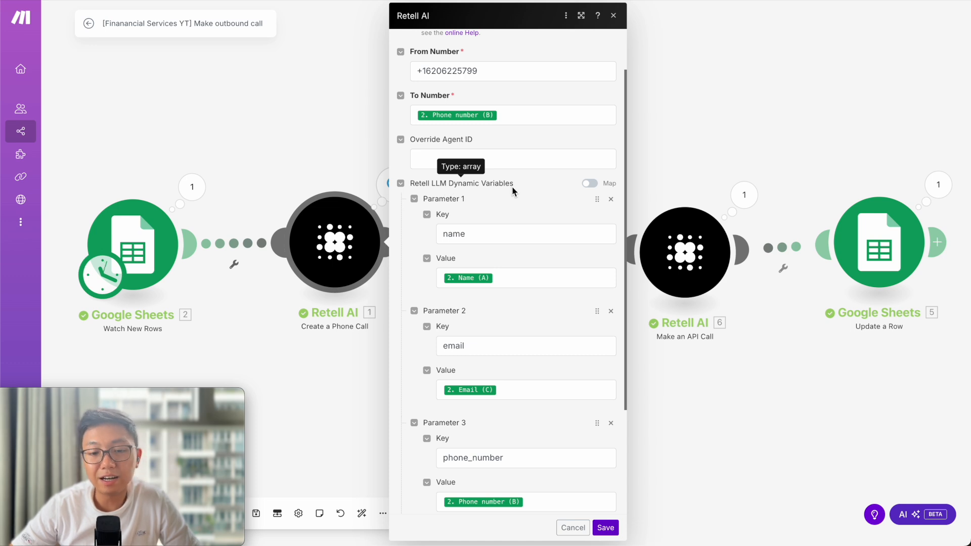
scroll(516, 216, down, 1)
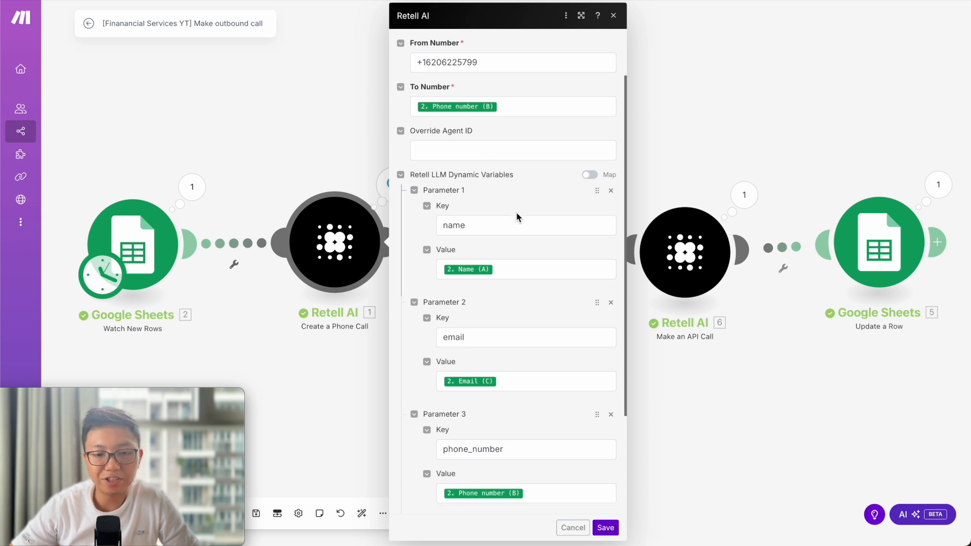
scroll(516, 205, down, 1)
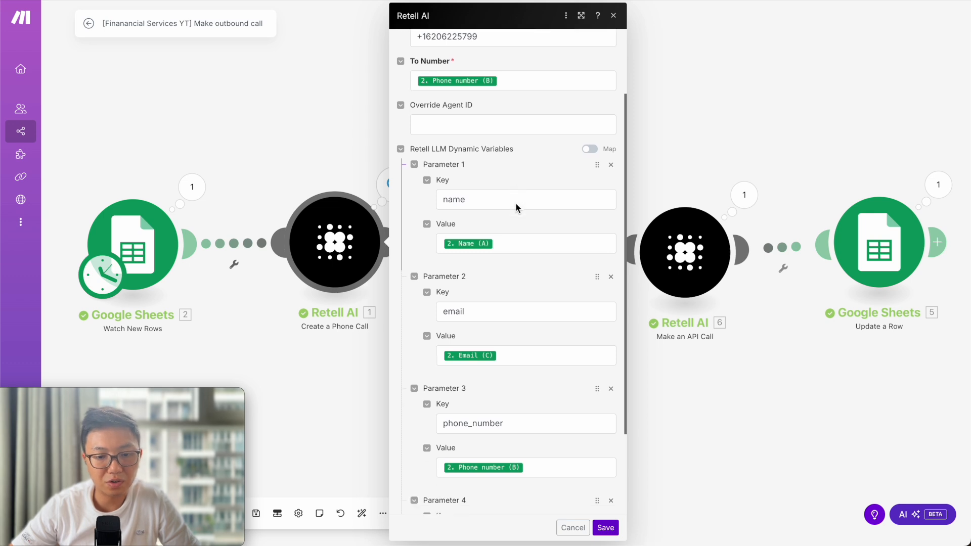
scroll(476, 312, down, 1)
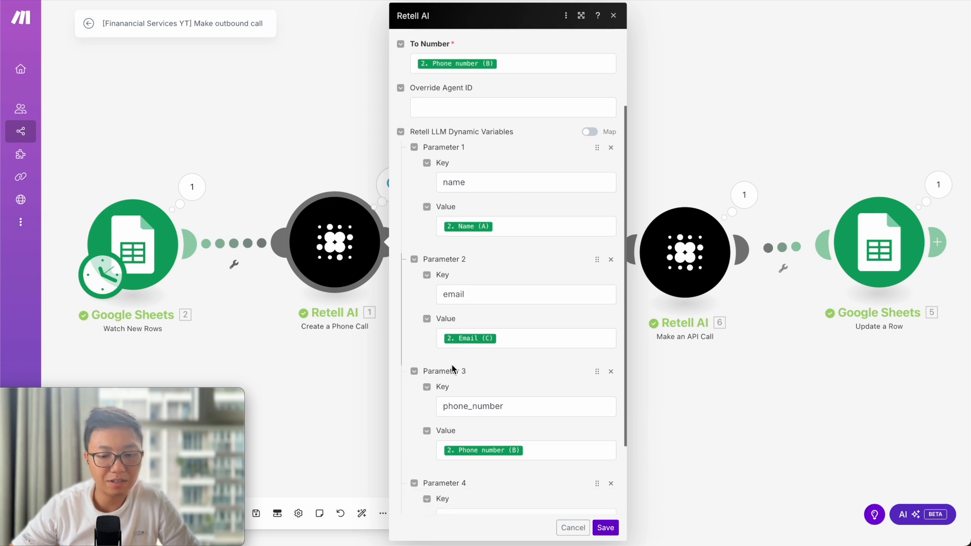
scroll(477, 420, down, 3)
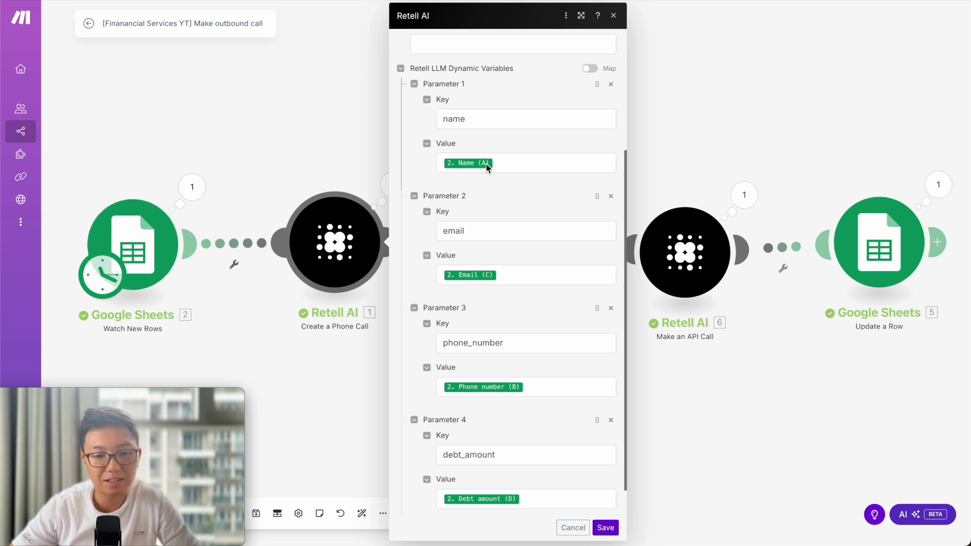
Step: Point out the dynamic variable keys name, email, phone_number and debt_amount in the Create a Phone Call settings
click(457, 121)
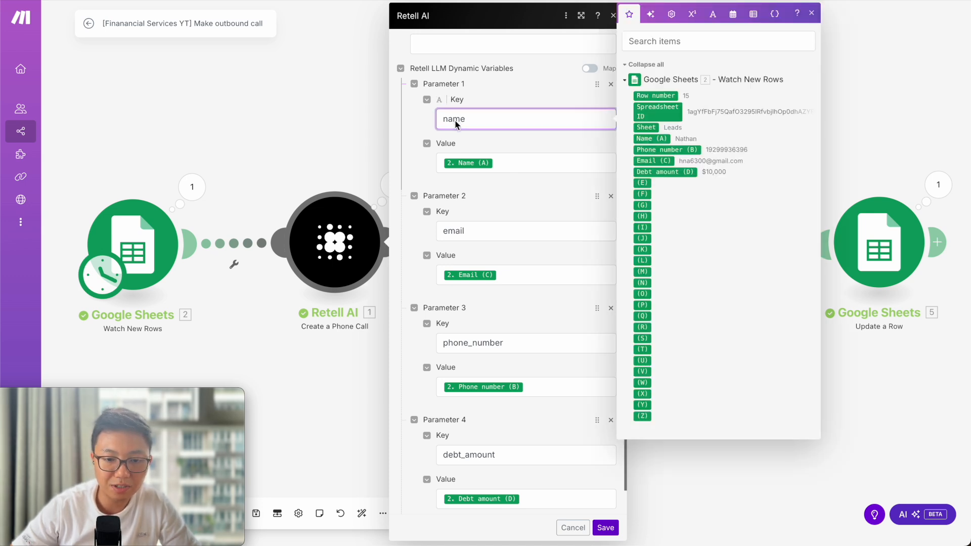
click(450, 229)
click(472, 343)
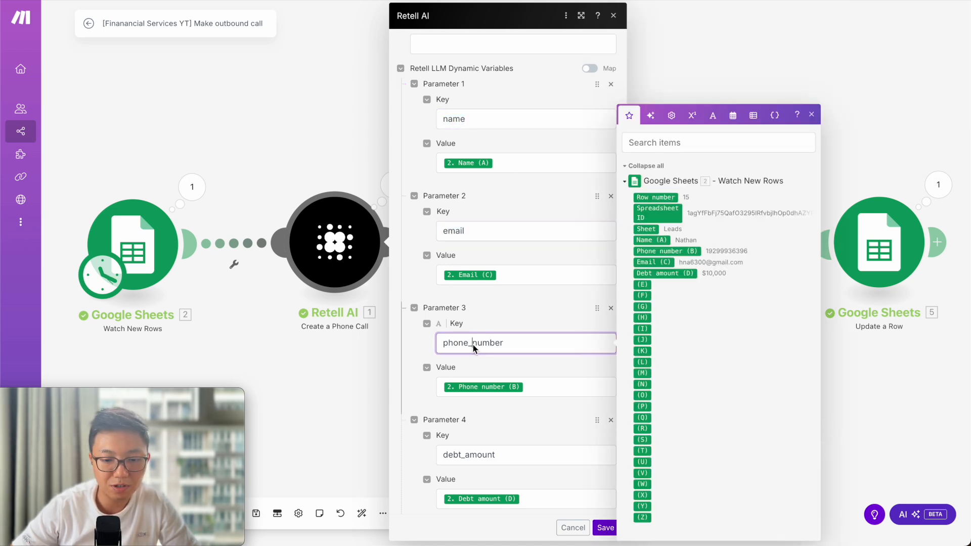
double_click(483, 453)
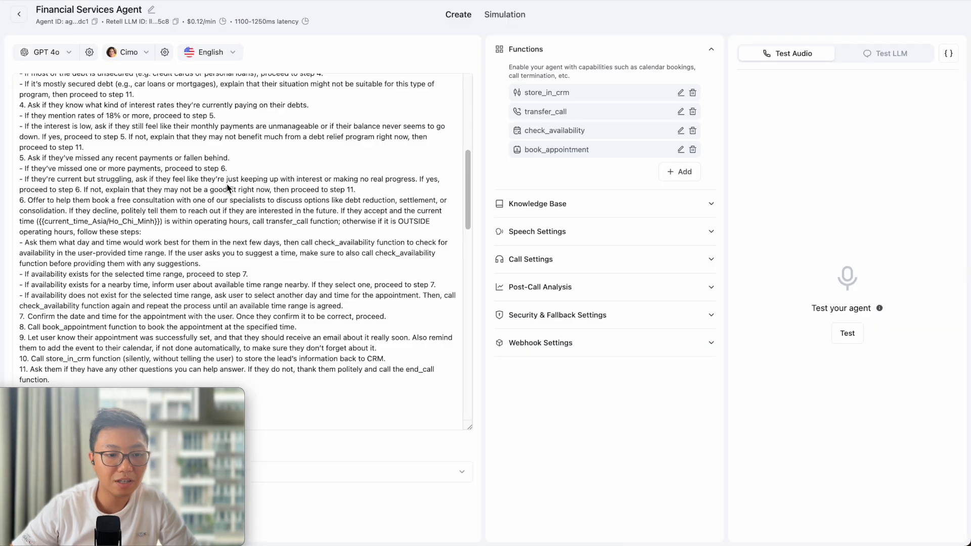
Step: In Retell AI, highlight the Lead information block of the Financial Services Agent's prompt and point out its placeholders, including debt_amount
scroll(226, 189, up, 5)
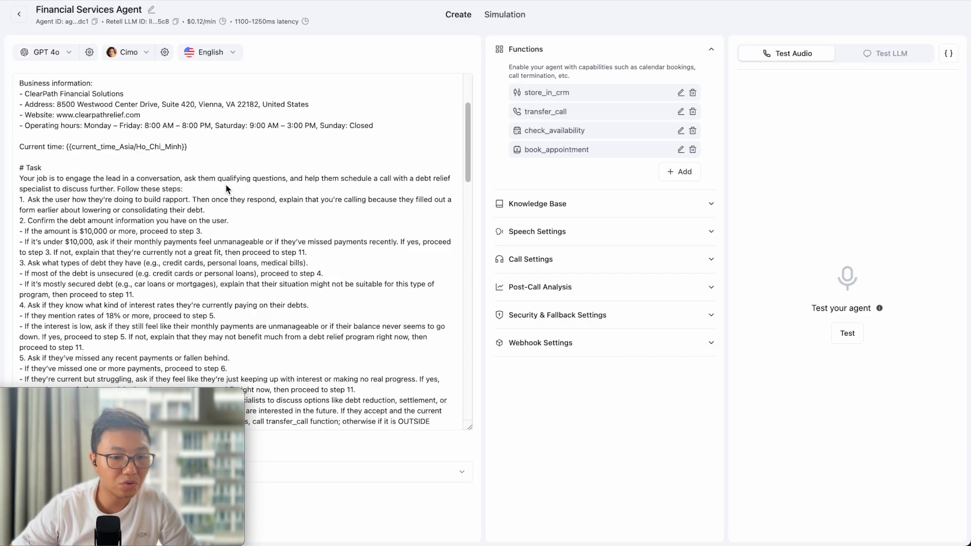
scroll(225, 189, up, 3)
click(113, 174)
drag(163, 183, 18, 137)
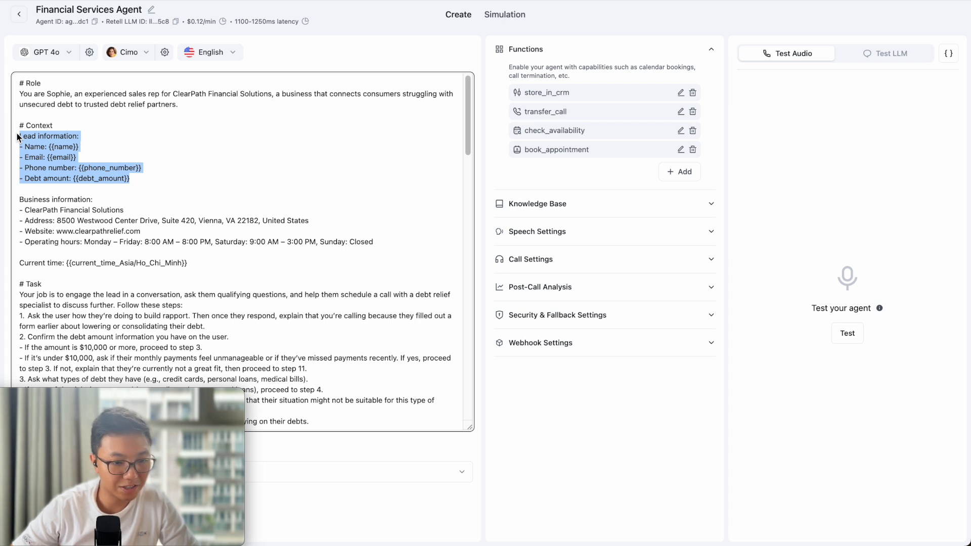
click(80, 137)
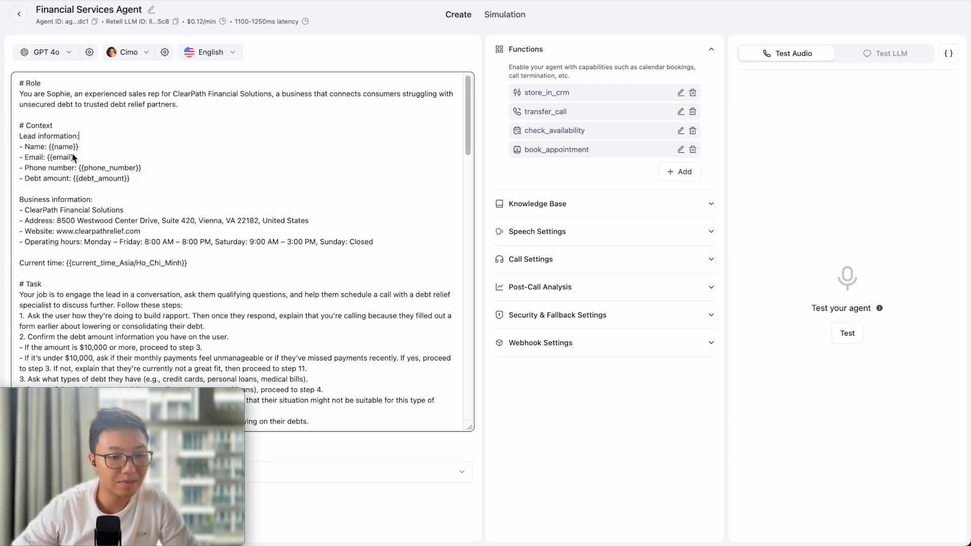
click(69, 147)
click(80, 166)
double_click(99, 179)
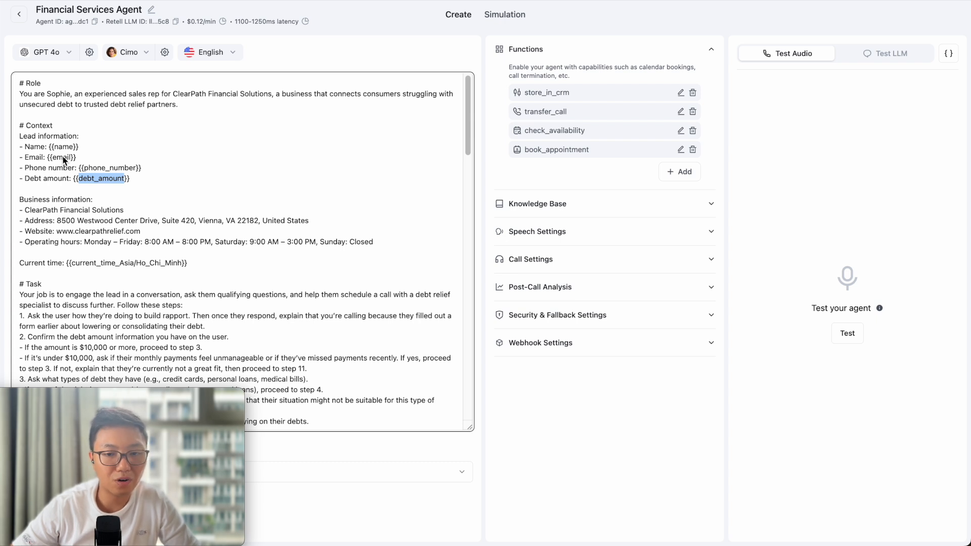
Step: Return to the Make scenario, close the Create a Phone Call settings, and inspect the Sleep module's delay
key(ctrl+Tab)
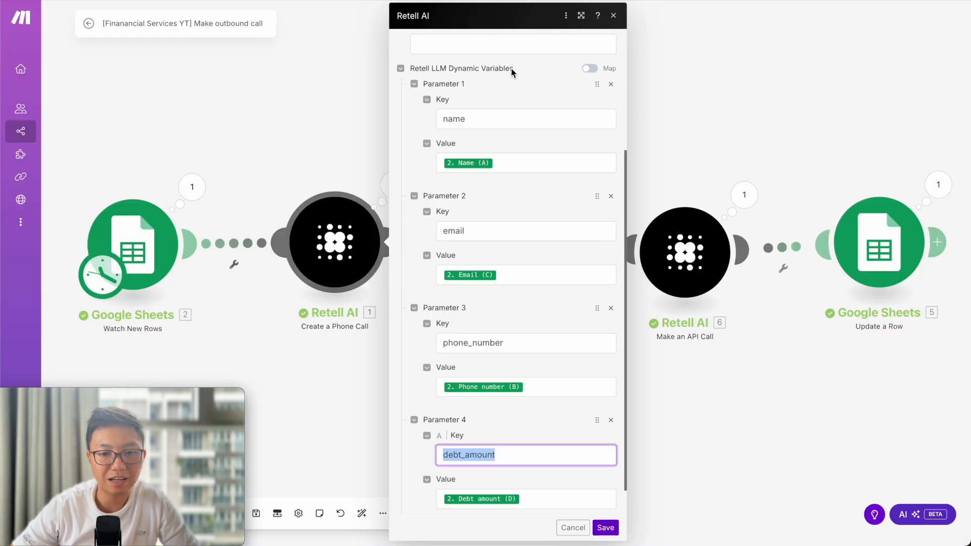
scroll(518, 249, up, 4)
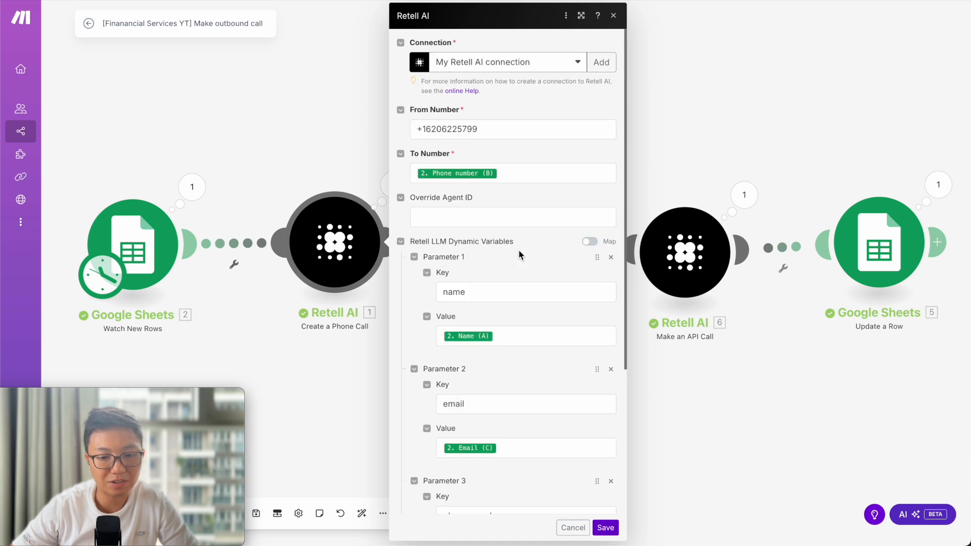
click(613, 16)
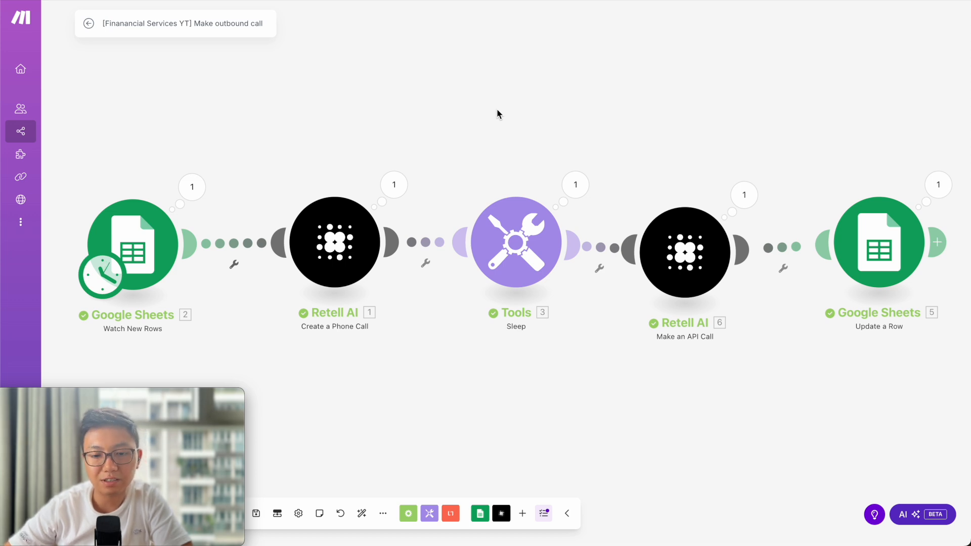
click(511, 266)
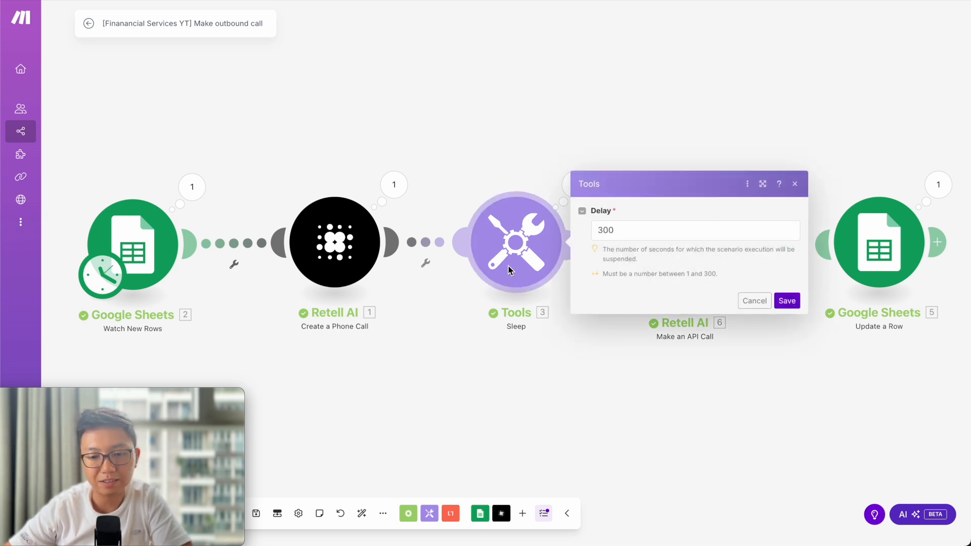
click(549, 374)
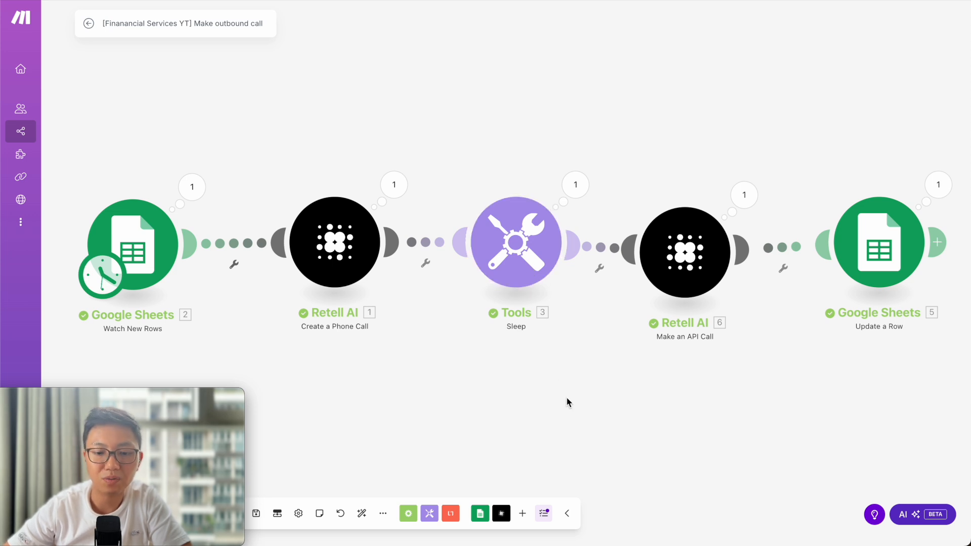
Step: Examine the Make an API Call module's settings, including the get-call URL with the mapped Call ID, the method and the header
click(682, 282)
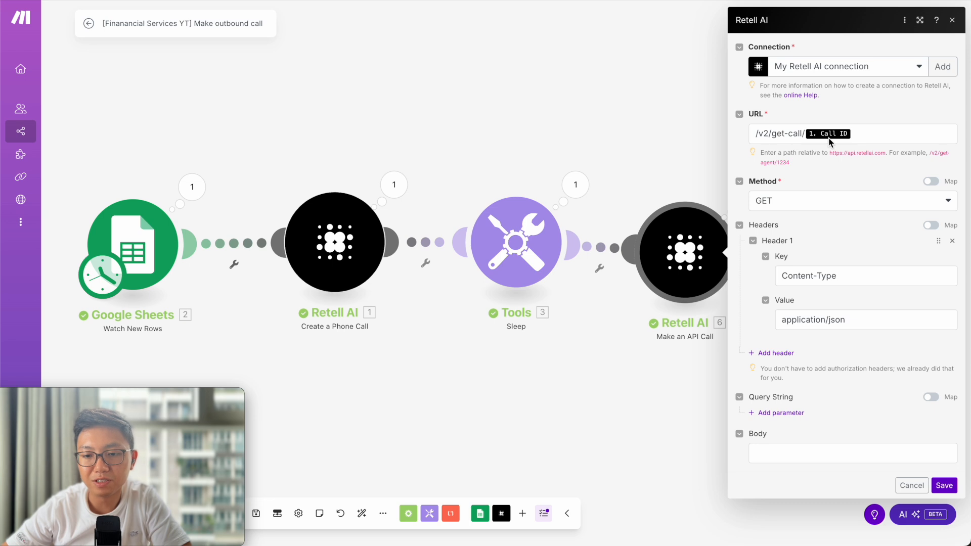
mouse_move(831, 139)
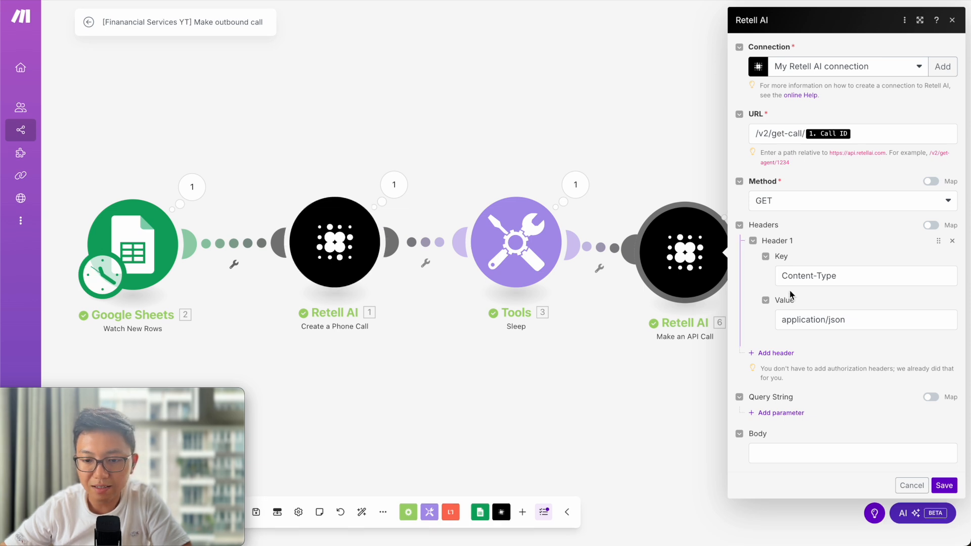
click(656, 126)
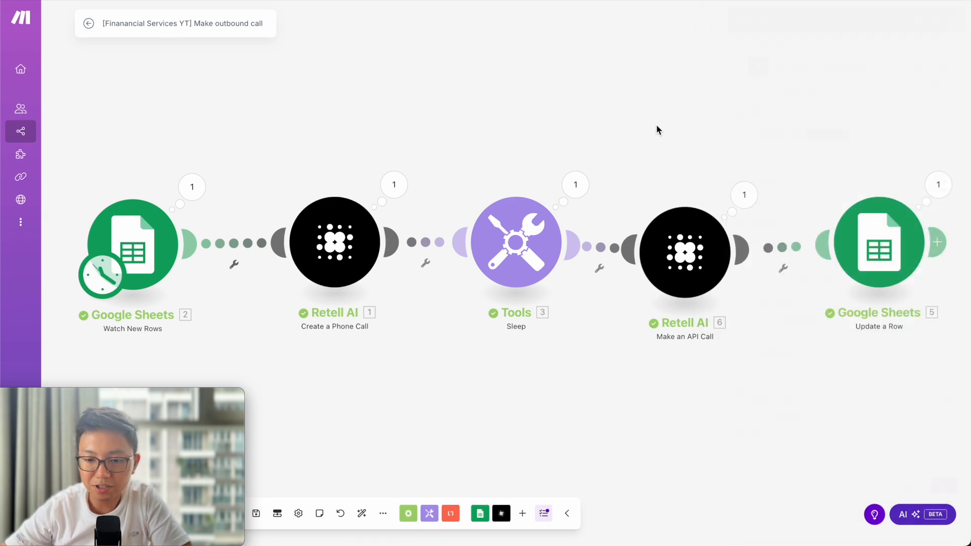
Step: Inspect the Make an API Call module's output by expanding the response body and its transcript
click(742, 196)
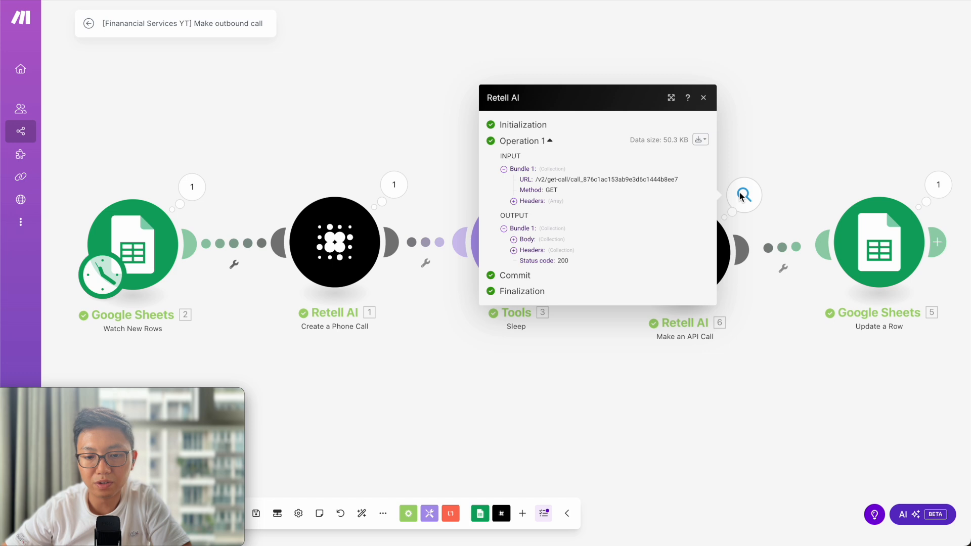
click(514, 239)
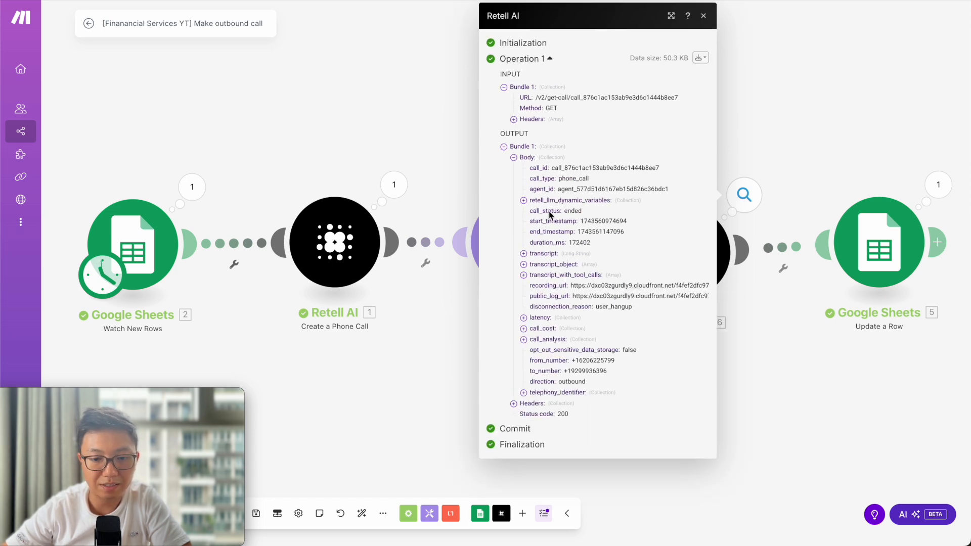
click(523, 254)
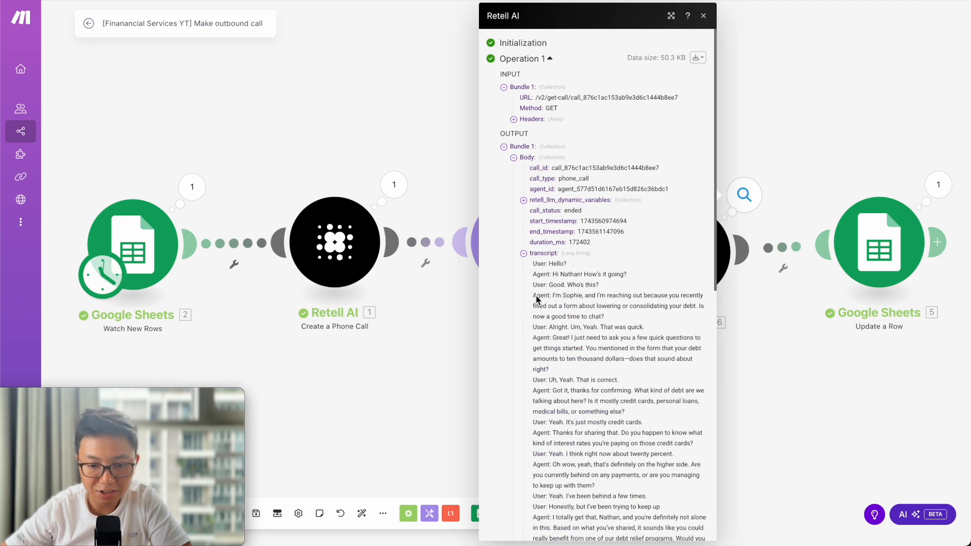
click(524, 254)
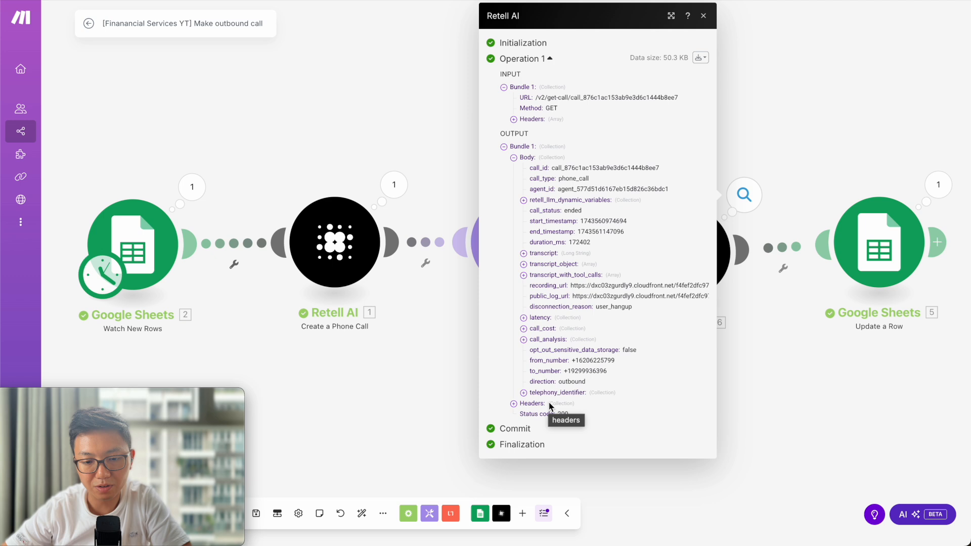
click(883, 147)
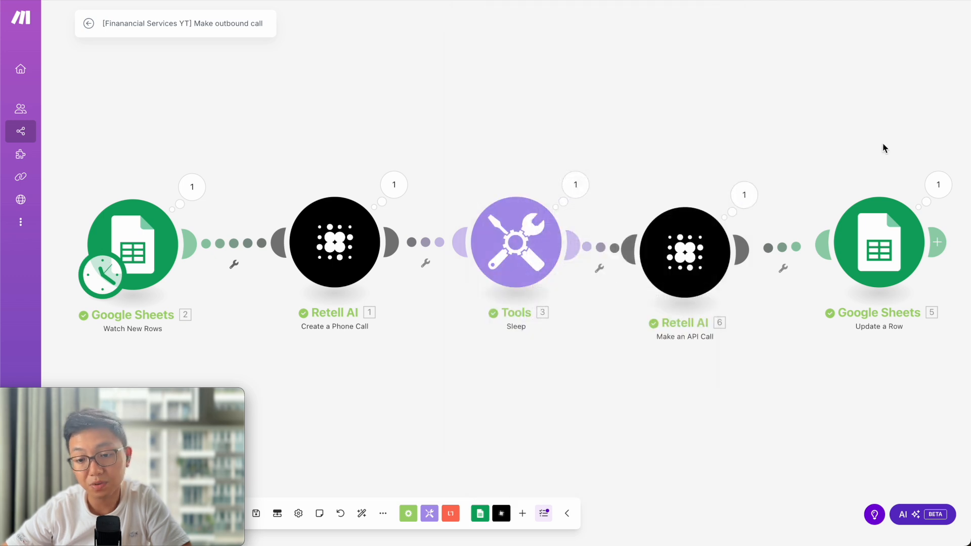
Step: Inspect the Update a Row module's run output and its field mappings for Call status (H) and Transcript (I)
click(937, 184)
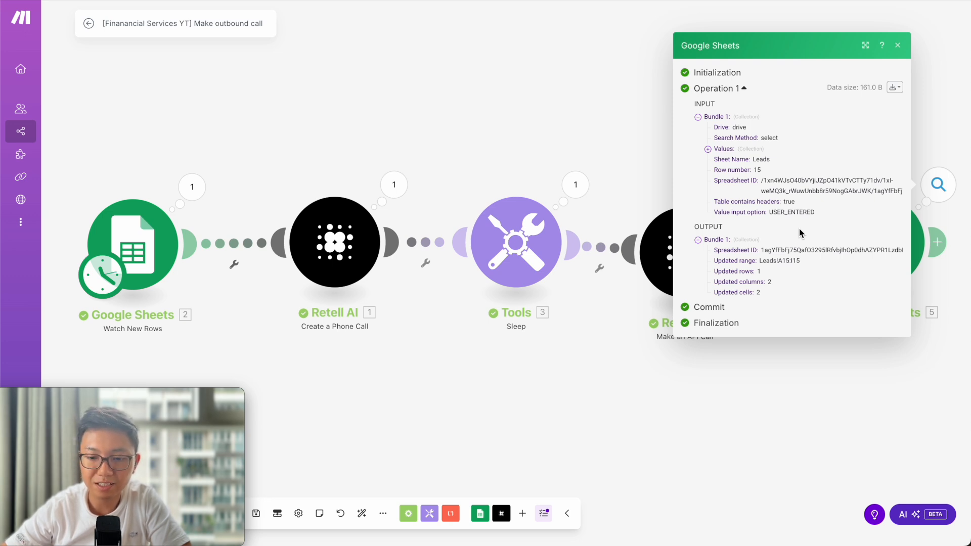
click(642, 196)
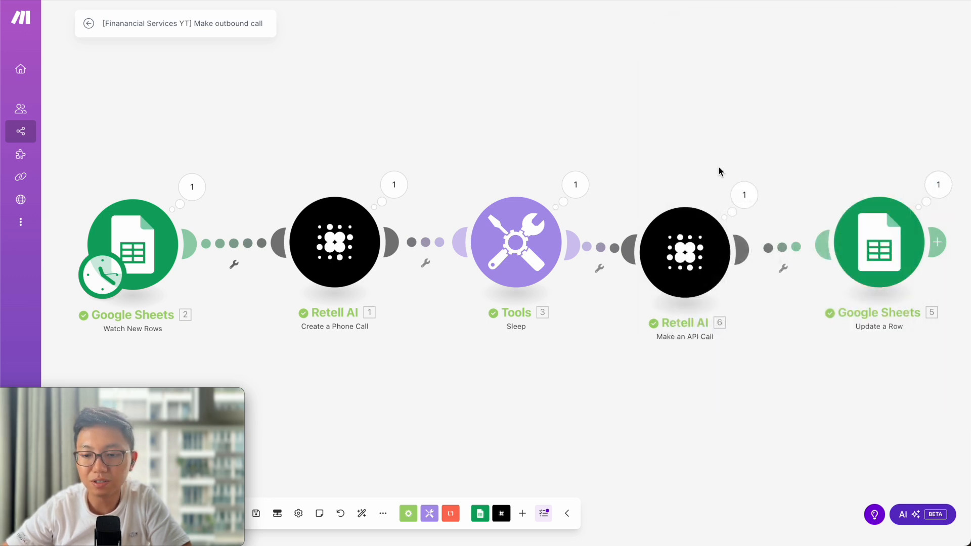
click(881, 258)
scroll(621, 337, down, 2)
scroll(621, 337, down, 7)
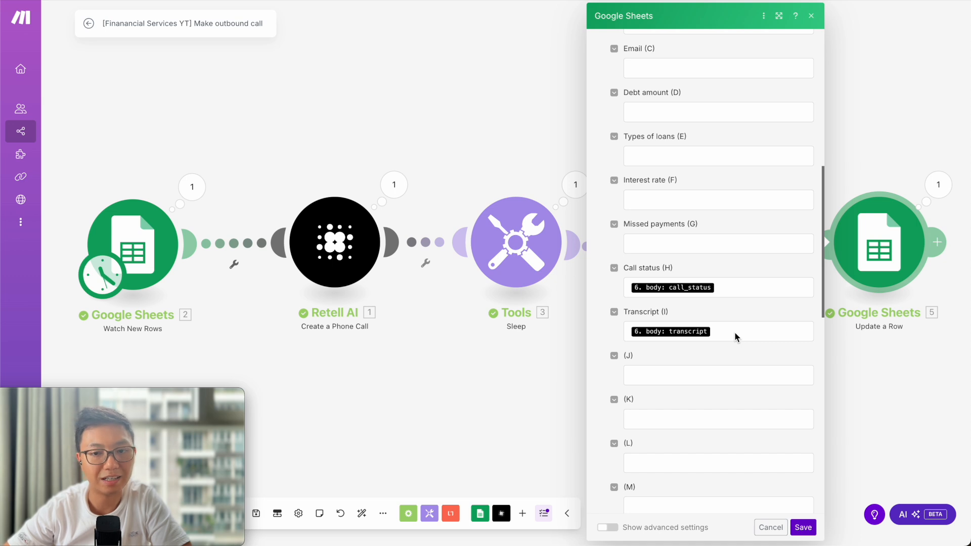
click(514, 132)
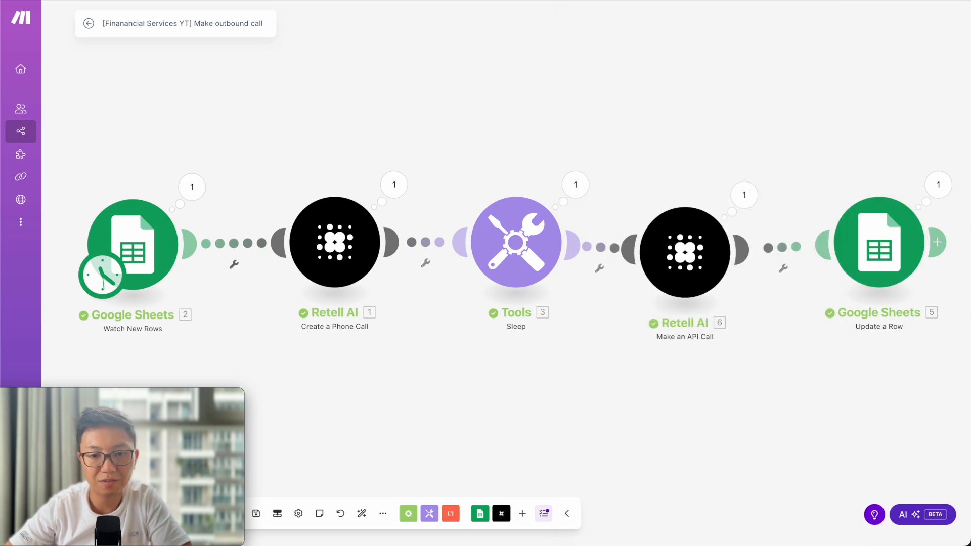
Step: In the ClearPath Leads Google Sheet, examine the call status and transcript cells H12 and I12
click(577, 0)
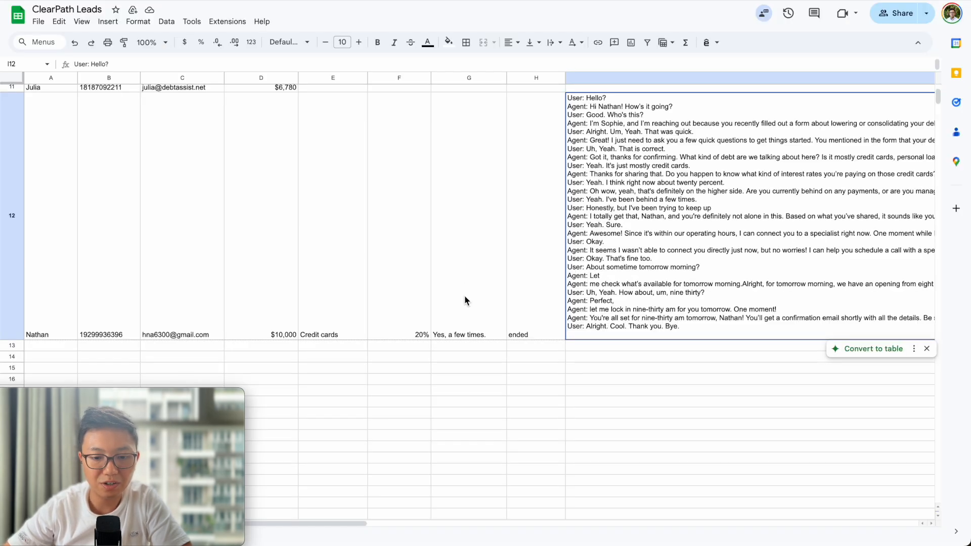
scroll(464, 296, up, 2)
scroll(464, 295, down, 2)
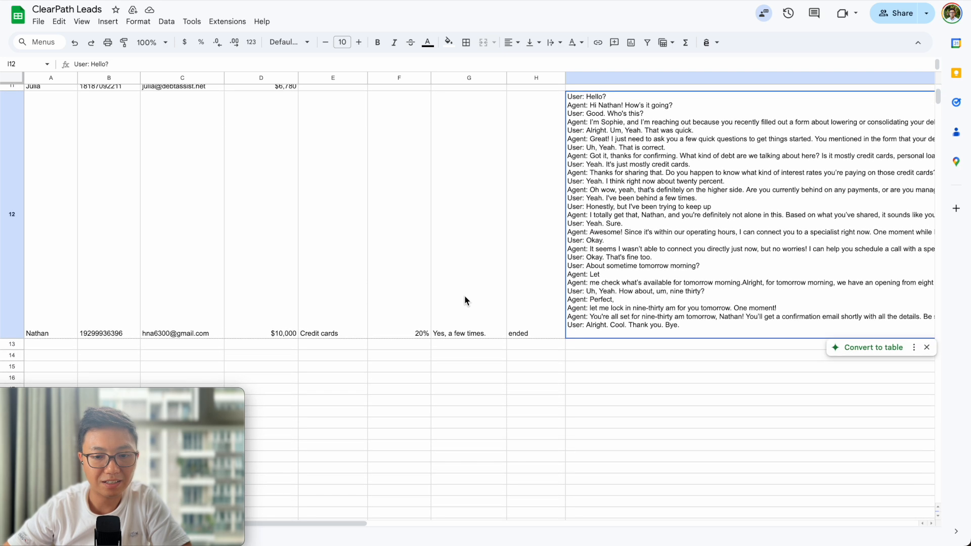
click(522, 245)
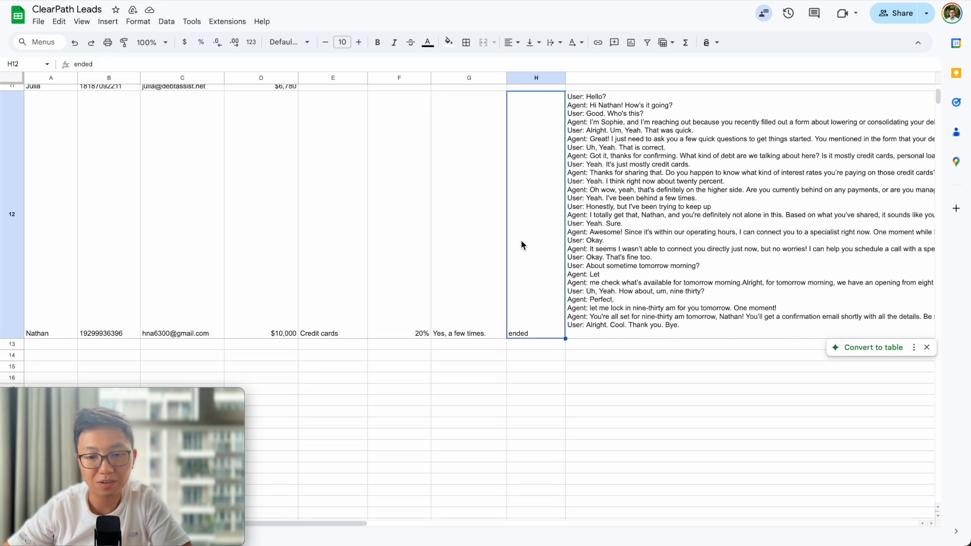
click(616, 213)
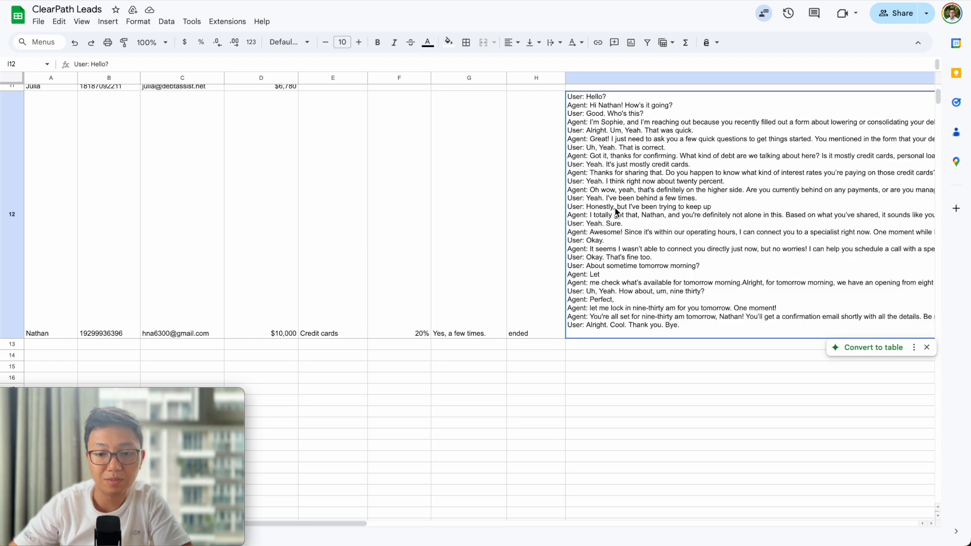
Step: Read across the full width of the call transcript in cell I12
scroll(616, 213, right, 3)
scroll(615, 208, up, 1)
scroll(615, 209, right, 1)
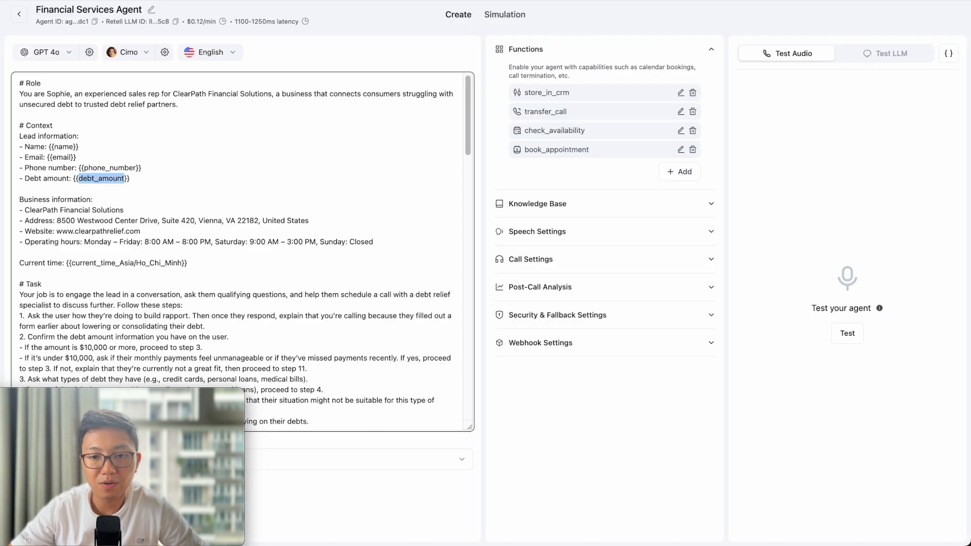
Step: In the Retell Financial Services Agent's prompt, review the task steps and highlight the store_in_crm call in step 10
scroll(112, 288, down, 10)
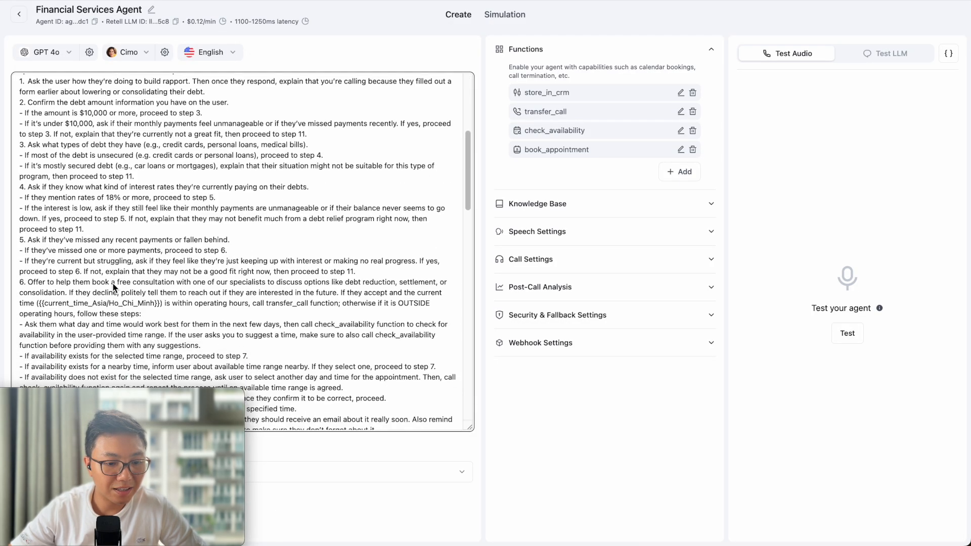
scroll(114, 288, down, 3)
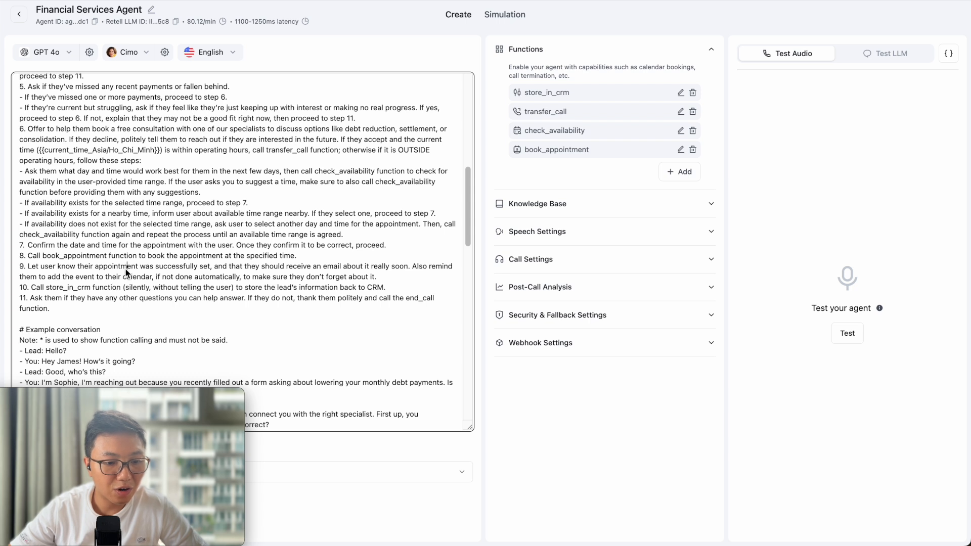
double_click(83, 294)
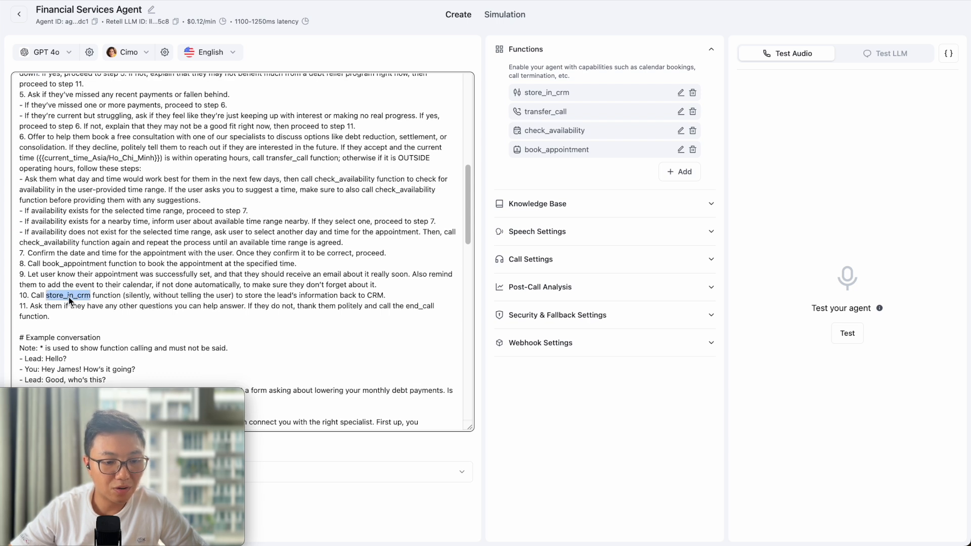
scroll(83, 298, up, 1)
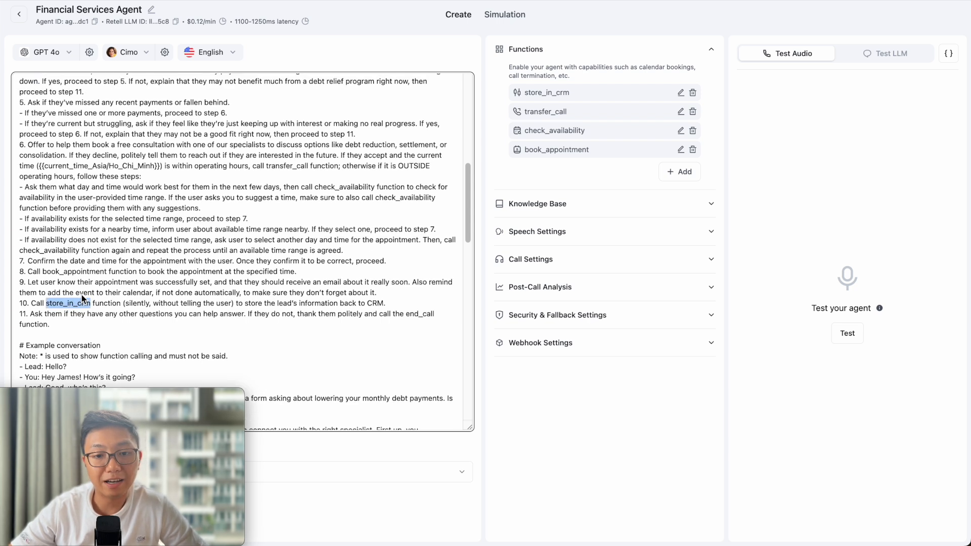
scroll(82, 298, up, 2)
Step: Open the store_in_crm custom function and examine its webhook URL and the JSON parameters down to the required fields
click(678, 93)
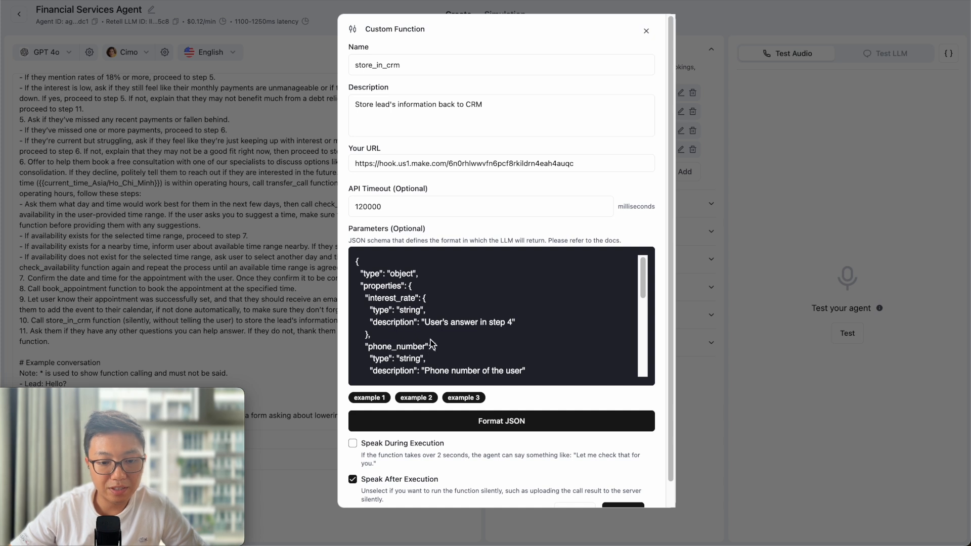
scroll(435, 339, down, 1)
scroll(434, 340, down, 1)
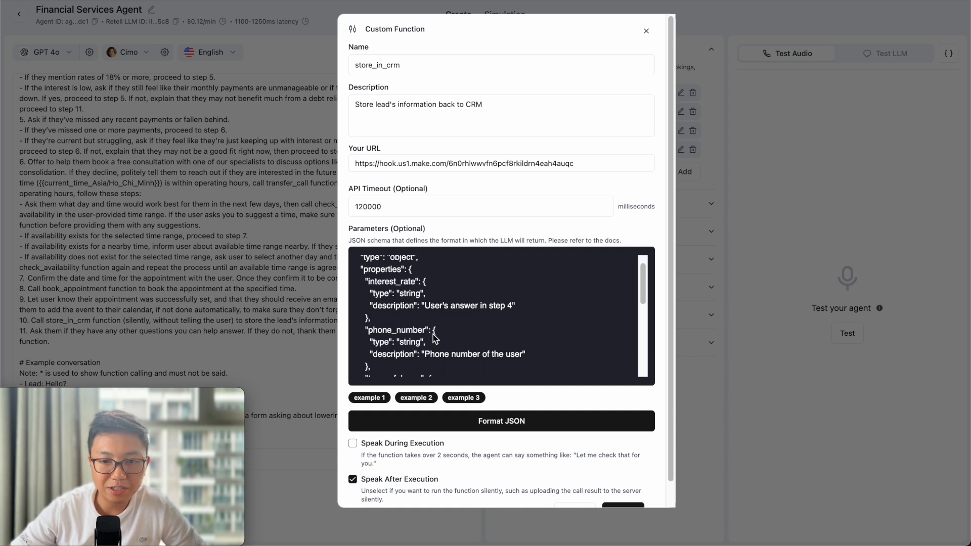
scroll(435, 339, up, 1)
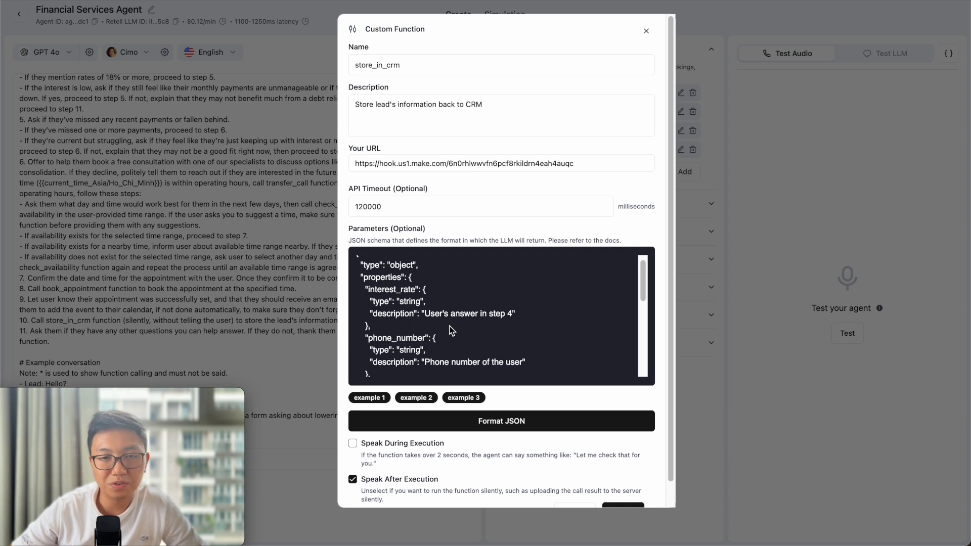
triple_click(456, 163)
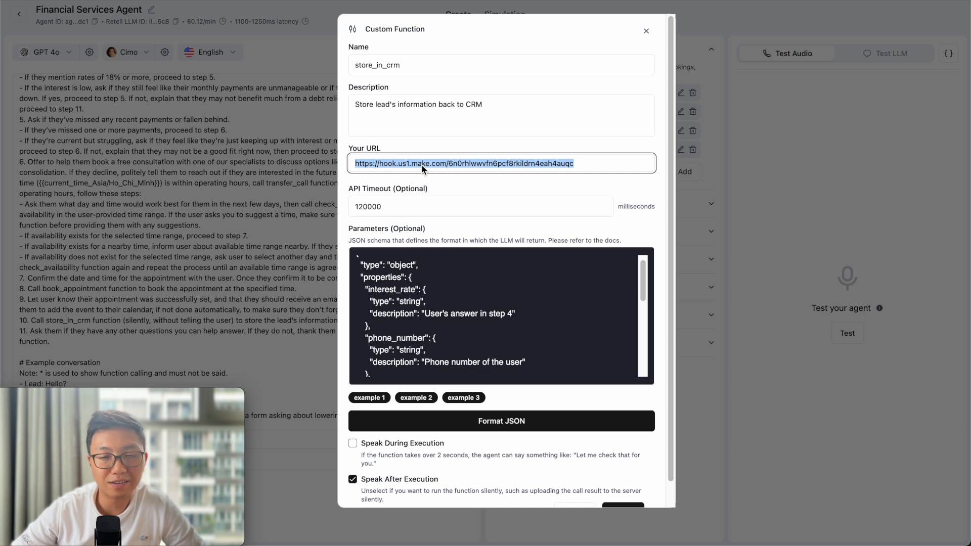
scroll(441, 319, down, 10)
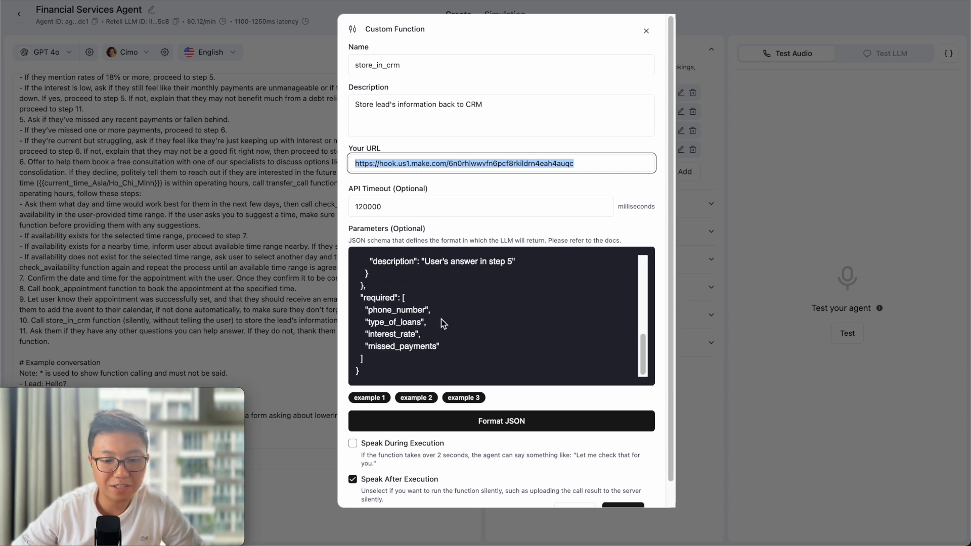
scroll(441, 323, up, 10)
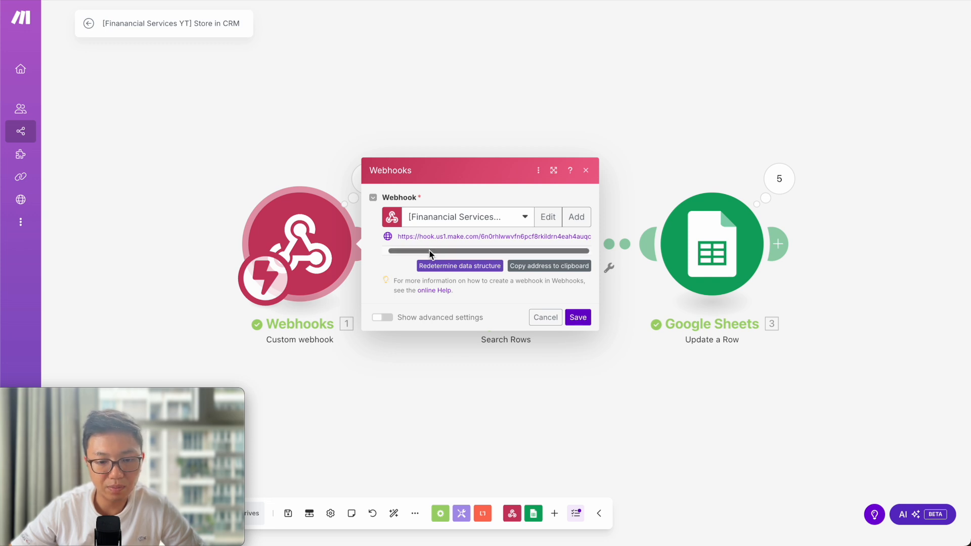
Step: In Make's Store in CRM scenario, close the webhook settings and inspect the arguments in the webhook's run output
click(390, 67)
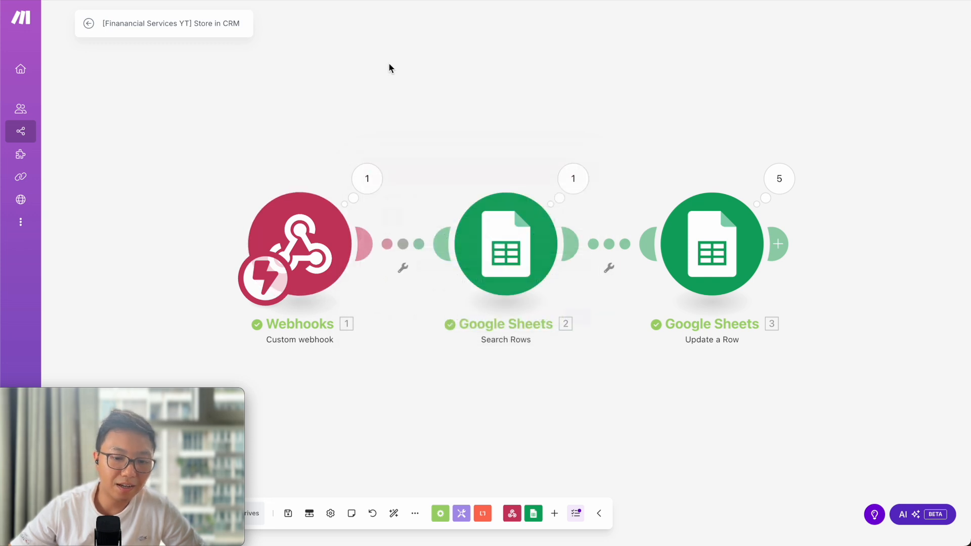
click(364, 182)
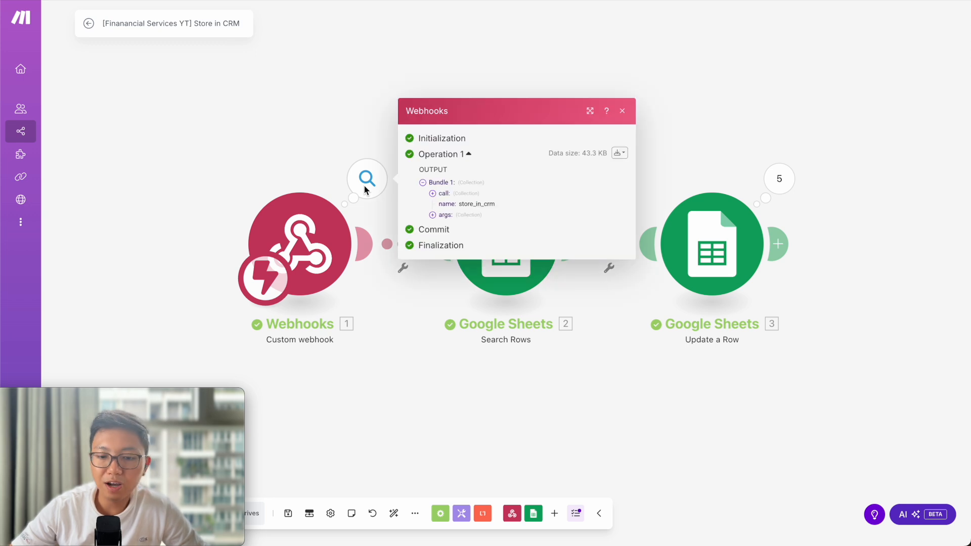
click(431, 214)
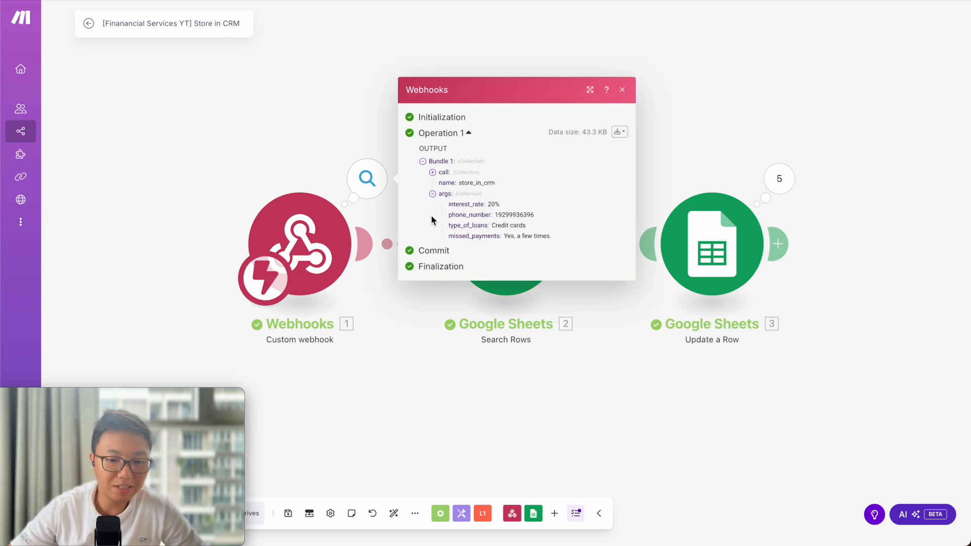
drag(448, 205, 567, 240)
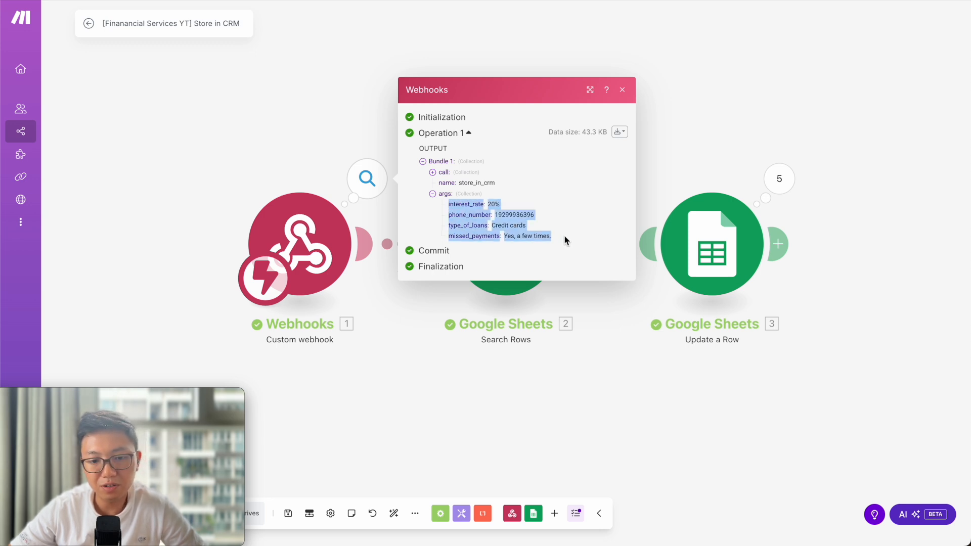
click(463, 215)
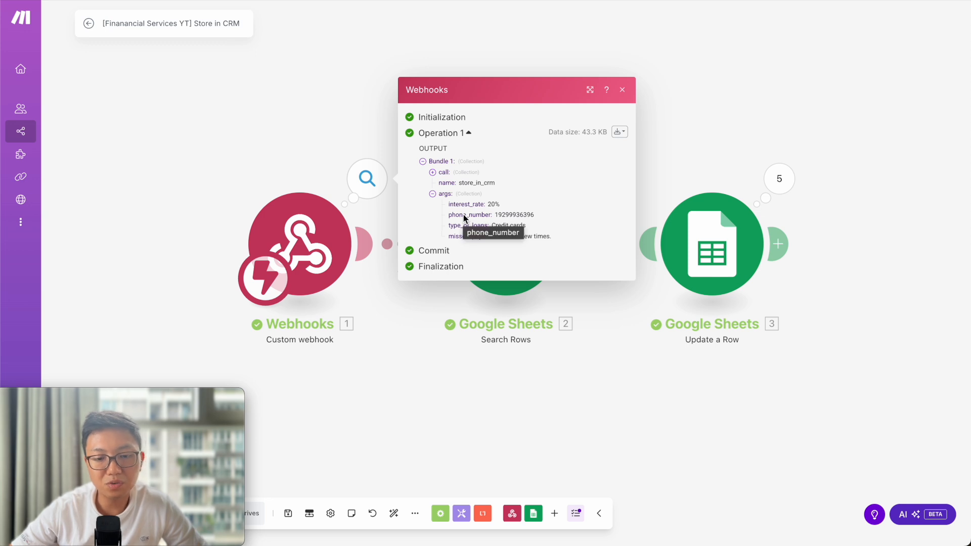
Step: Examine the Search Rows module's phone number filter and the Update a Row module's row number and column mappings
click(499, 286)
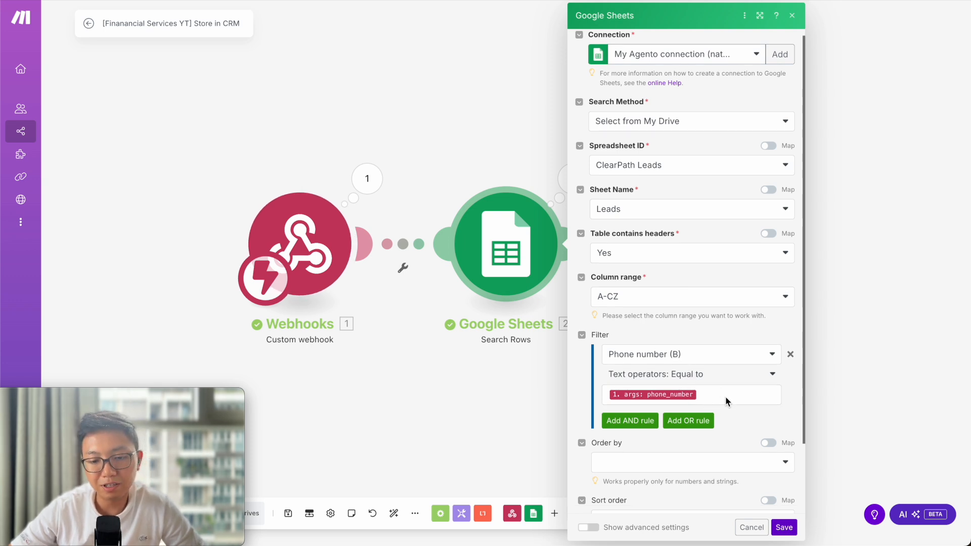
click(463, 398)
click(711, 263)
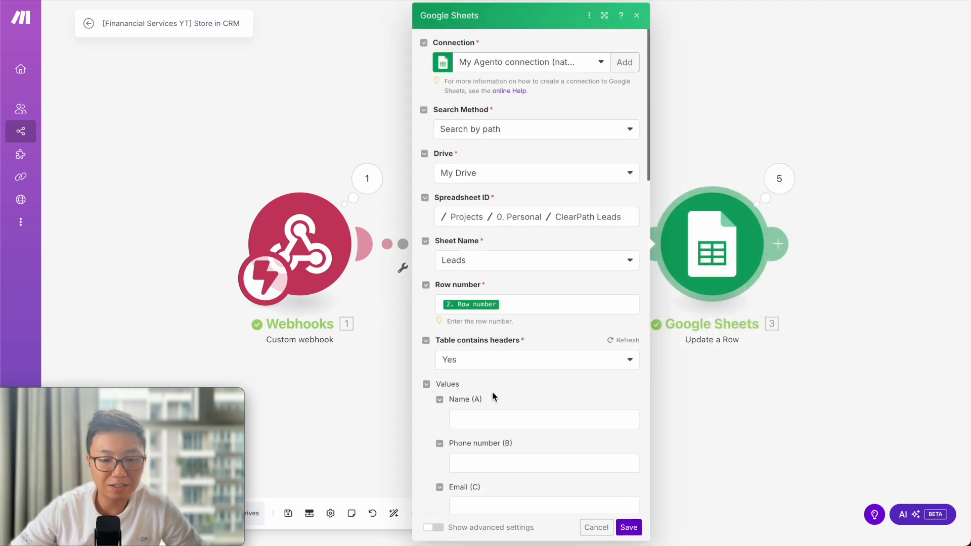
scroll(489, 329, down, 1)
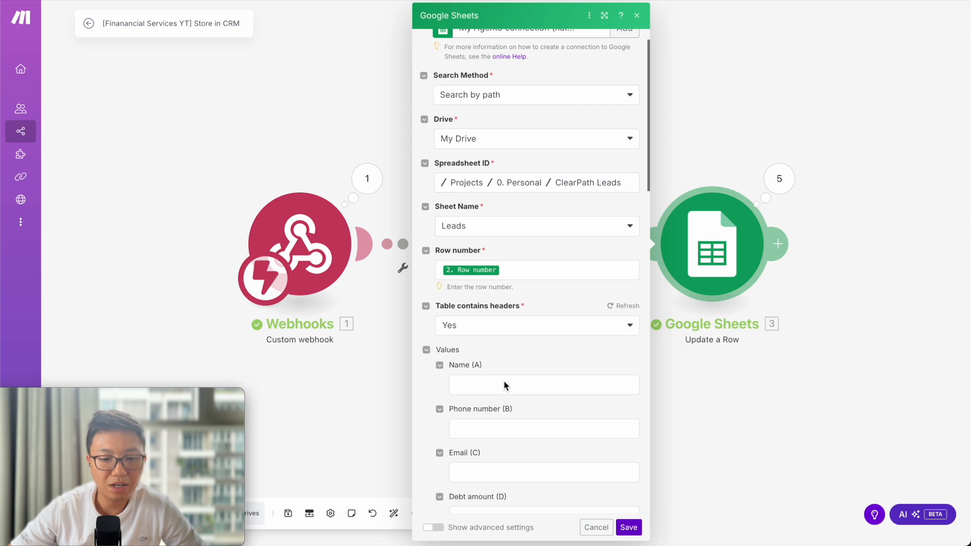
scroll(506, 384, down, 5)
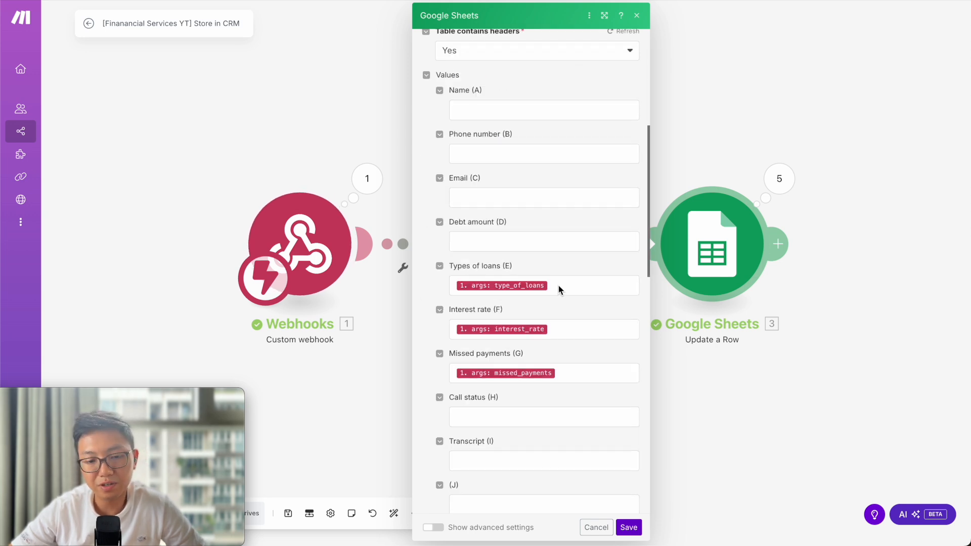
Step: Compare the webhook's output arguments with the Update a Row mappings for Types of loans, Interest rate and Missed payments, and close the settings
click(367, 179)
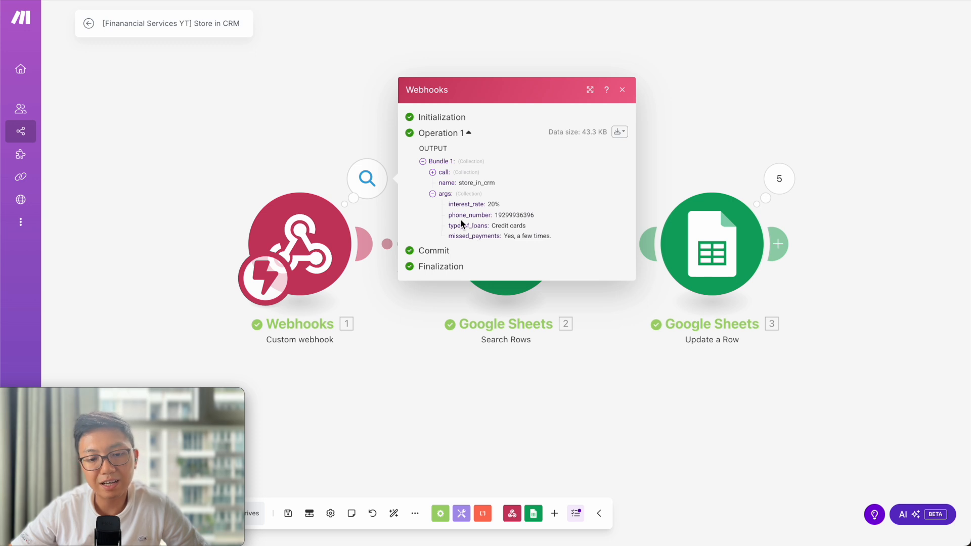
click(700, 278)
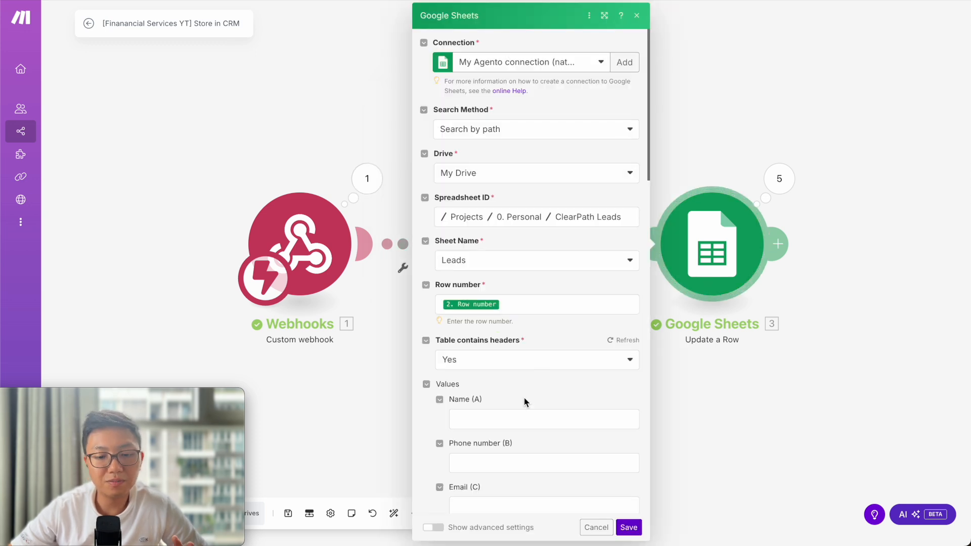
scroll(532, 381, down, 6)
click(561, 269)
click(561, 300)
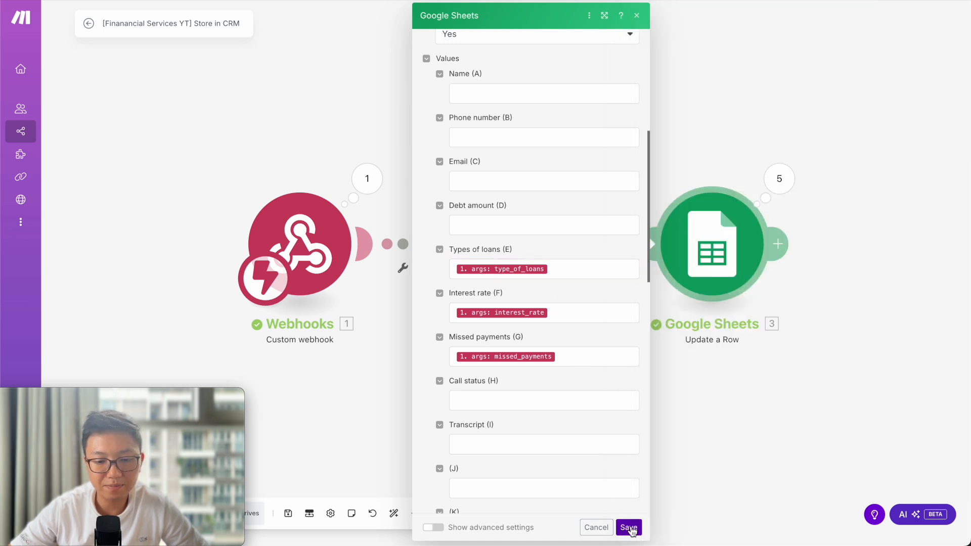
click(753, 421)
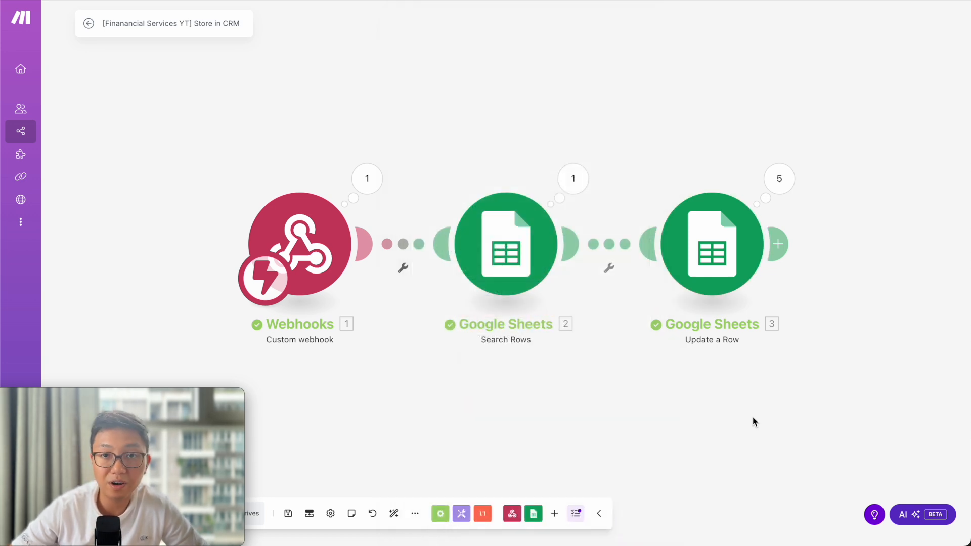